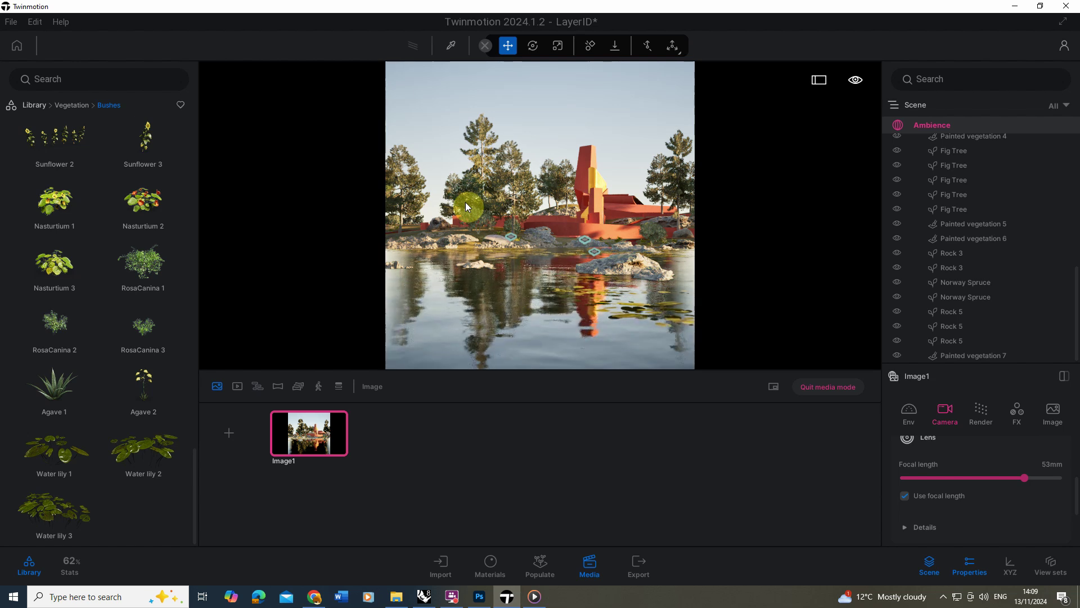
Select the Norway Spruce behind the lake and enable its Layer ID, keeping layer 1.
click(477, 134)
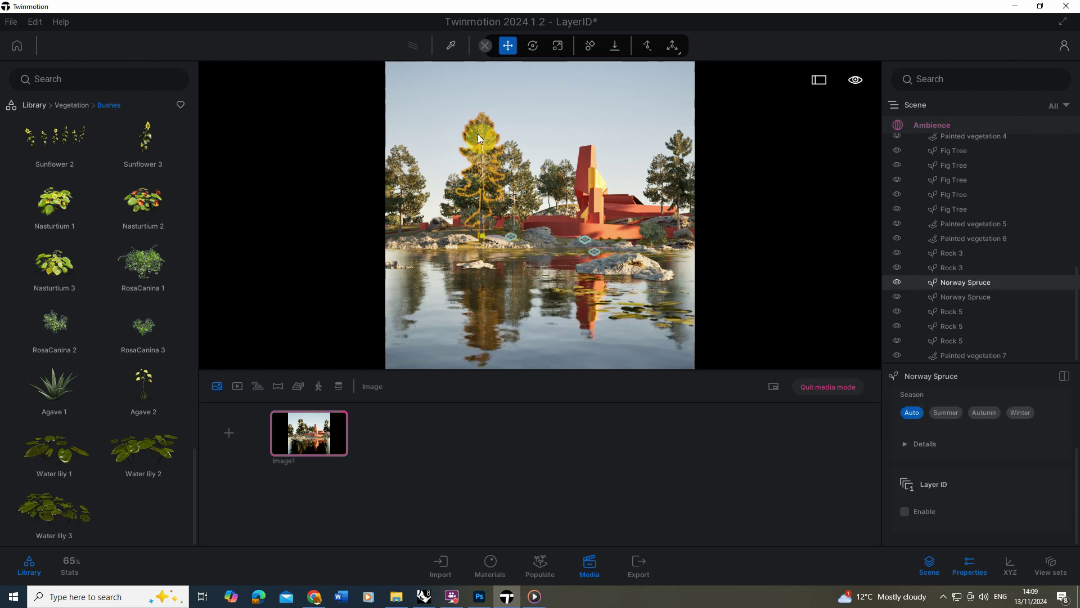
click(911, 423)
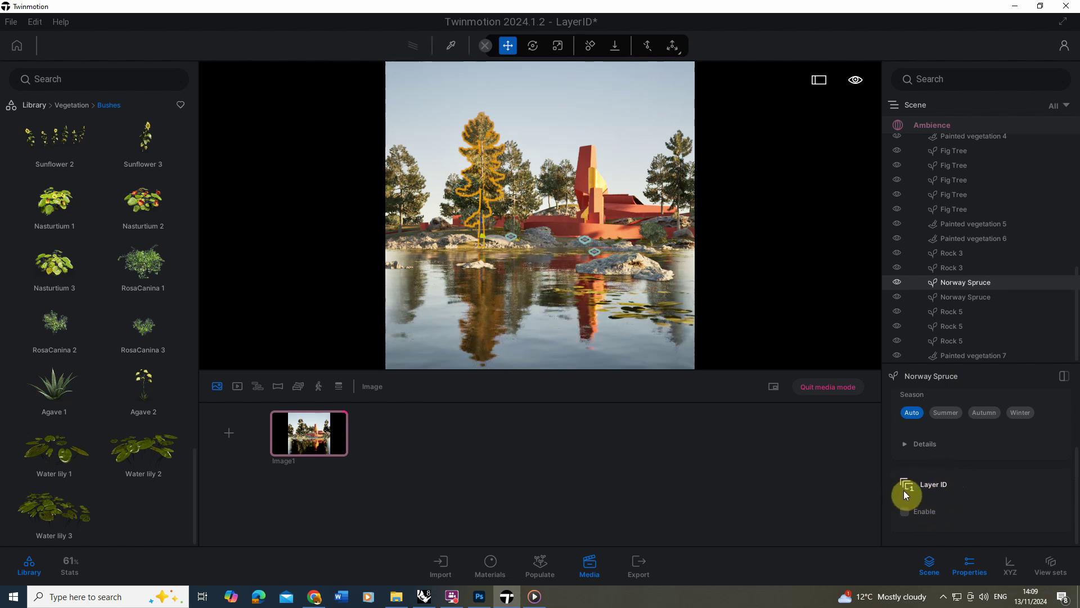
click(904, 512)
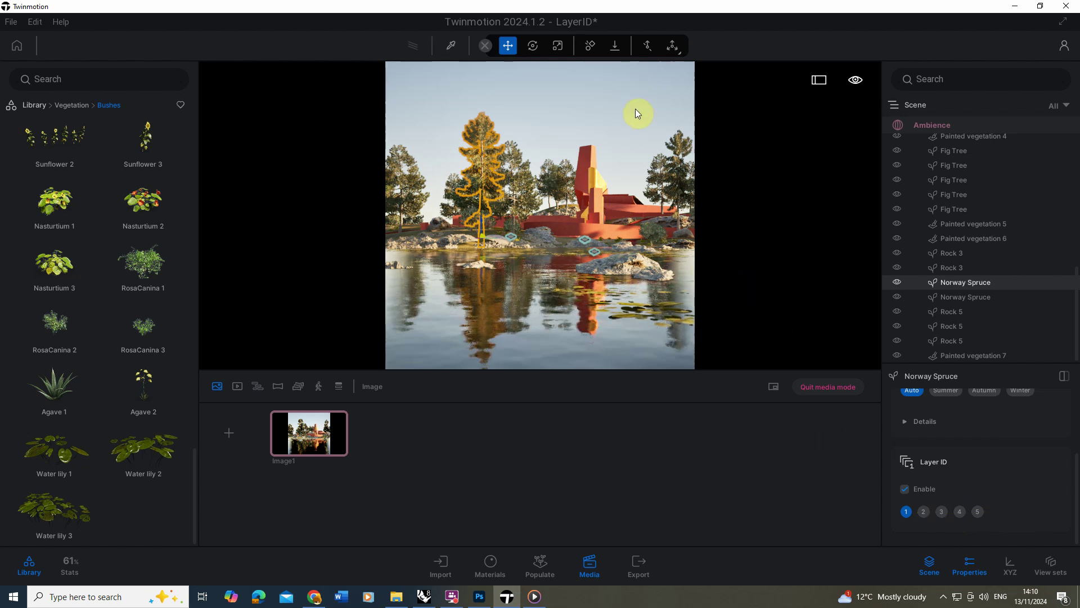
Move Painted vegetation 2 into a new container named 'Rocks'.
click(544, 120)
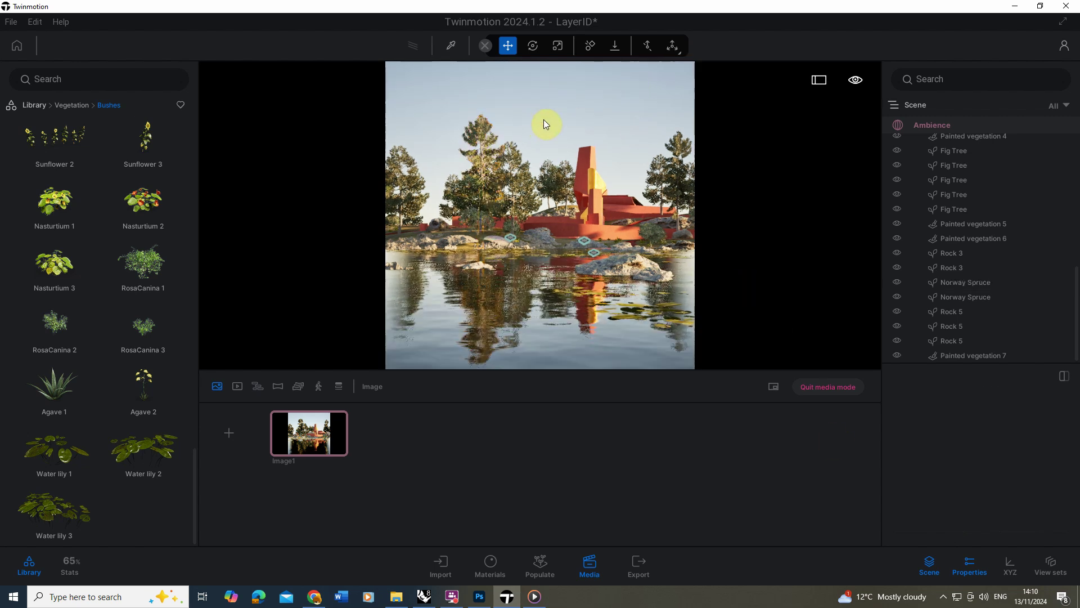
click(311, 431)
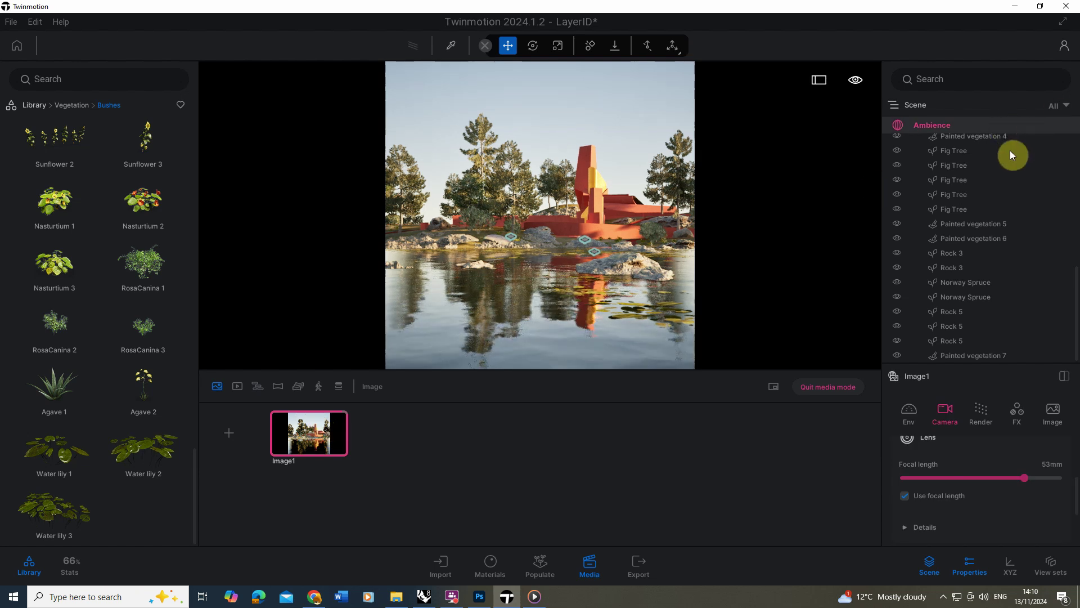
scroll(998, 156, up, 5)
scroll(1000, 182, up, 7)
scroll(969, 178, up, 1)
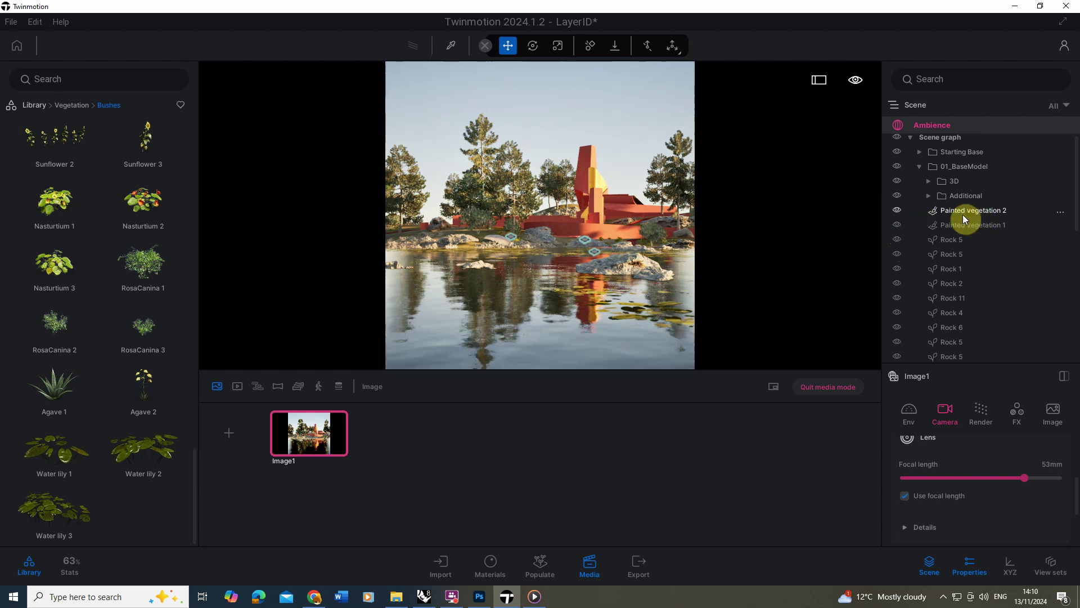
click(1062, 216)
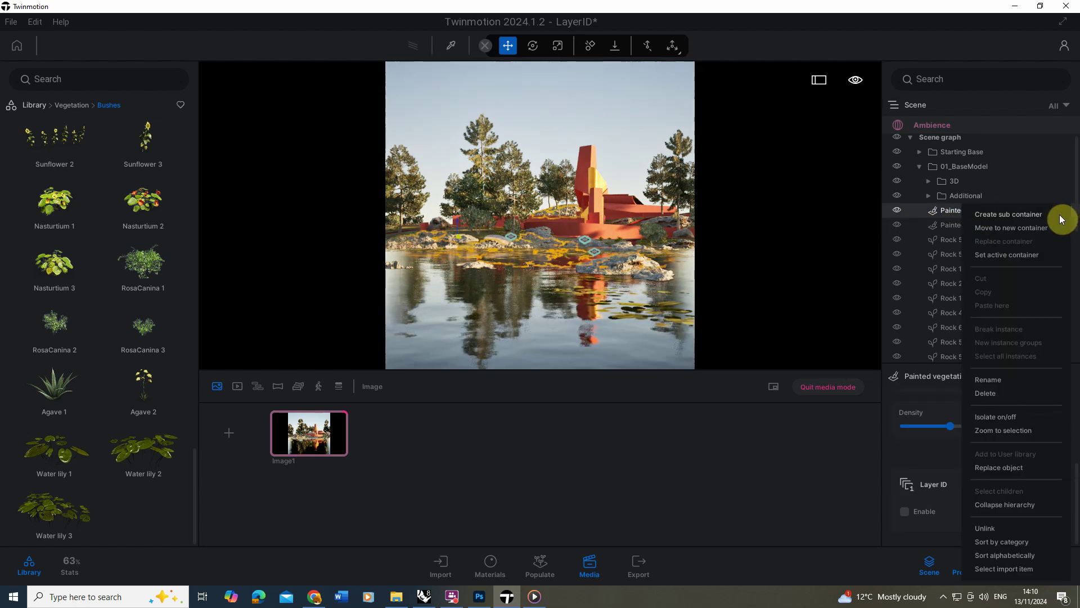
click(999, 228)
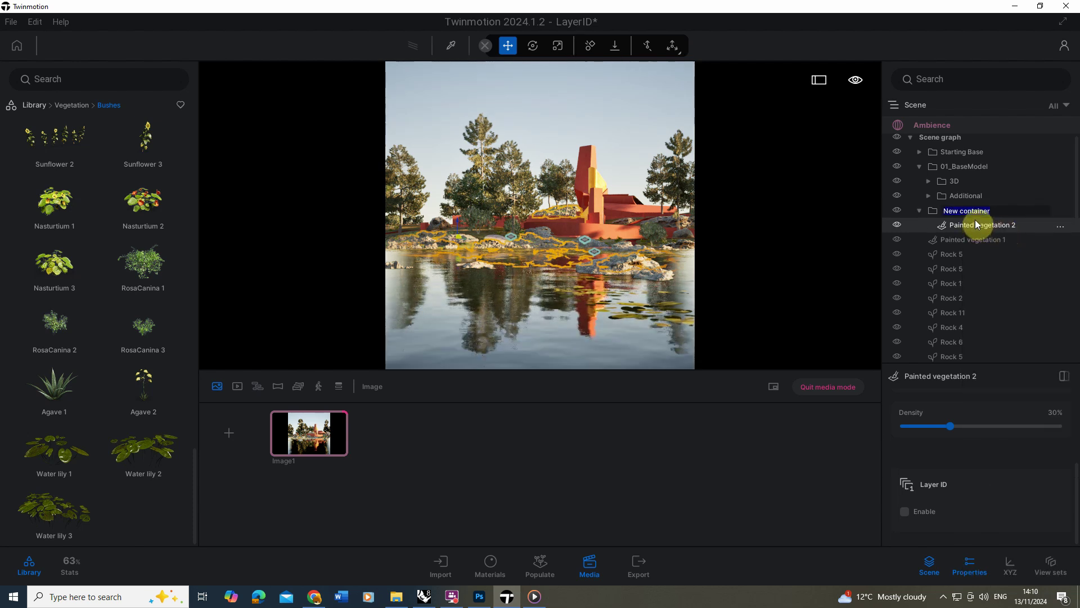
text(Rocks)
key(Return)
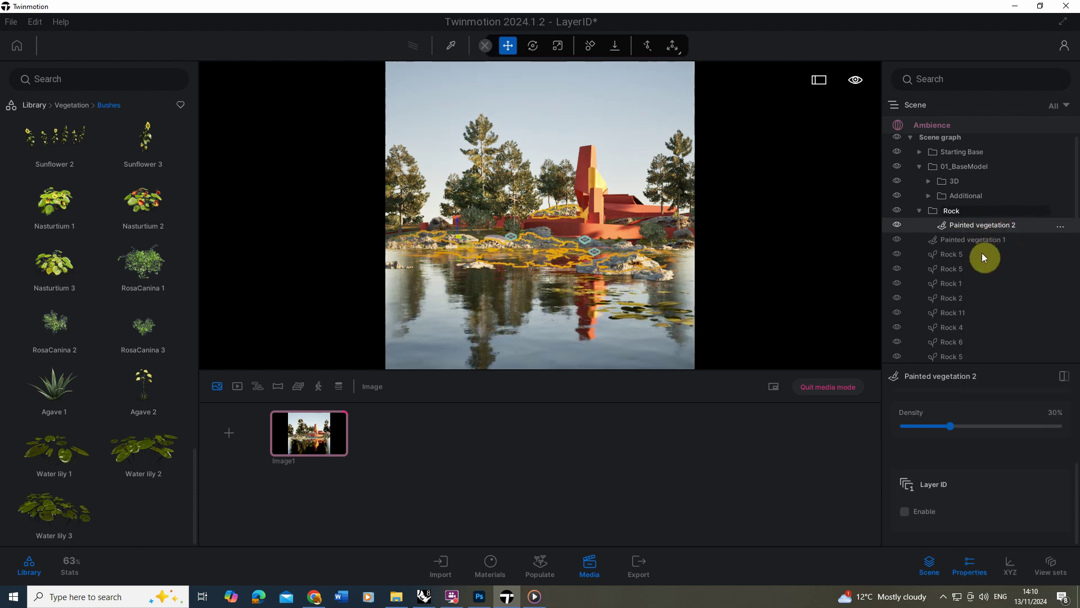
Drag the first run of Rock objects into the Rocks container and verify them by toggling visibility.
scroll(970, 283, down, 3)
shift+click(959, 312)
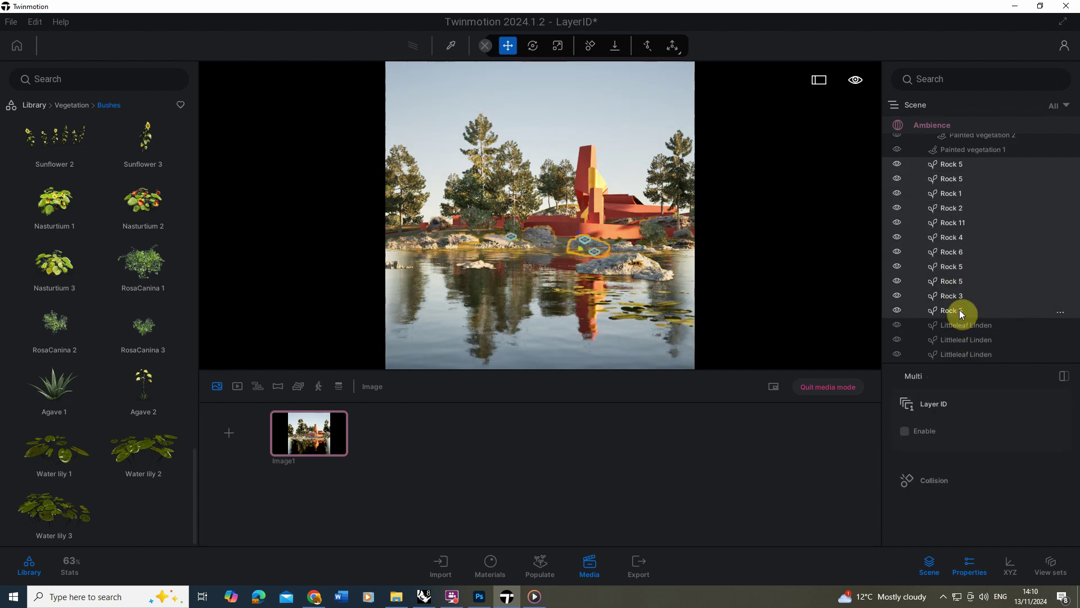
scroll(973, 235, up, 3)
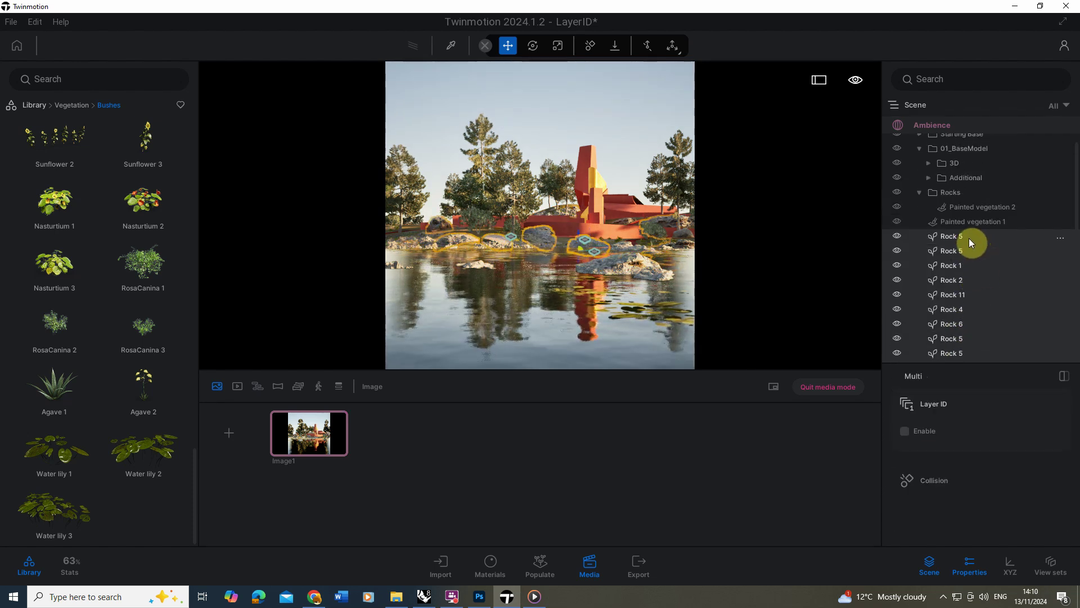
mouse_move(967, 212)
mouse_down()
mouse_move(957, 197)
mouse_move(959, 220)
mouse_up()
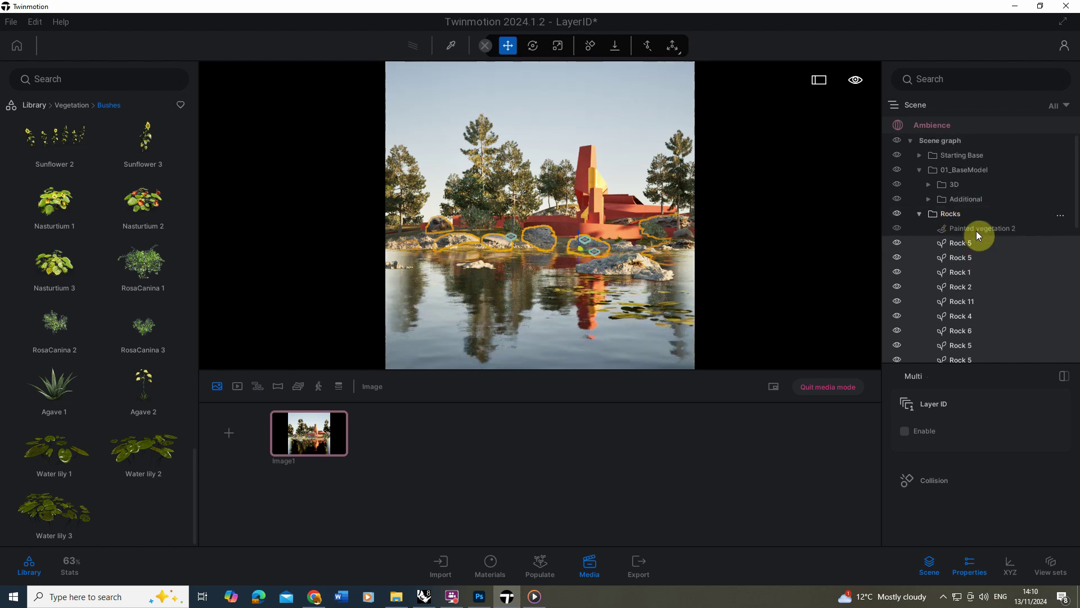
click(898, 214)
click(898, 214)
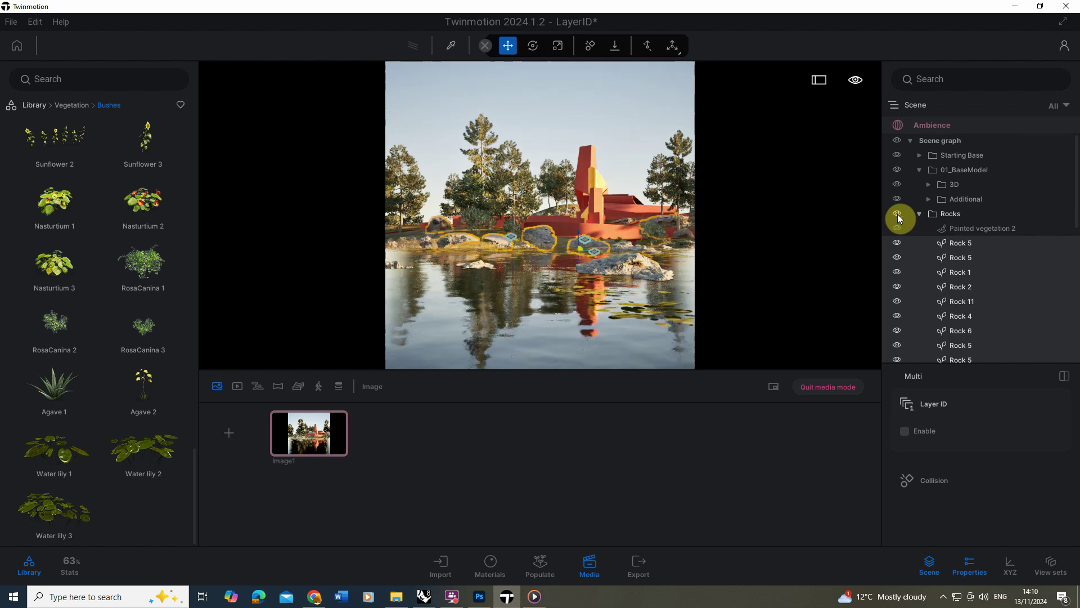
click(919, 213)
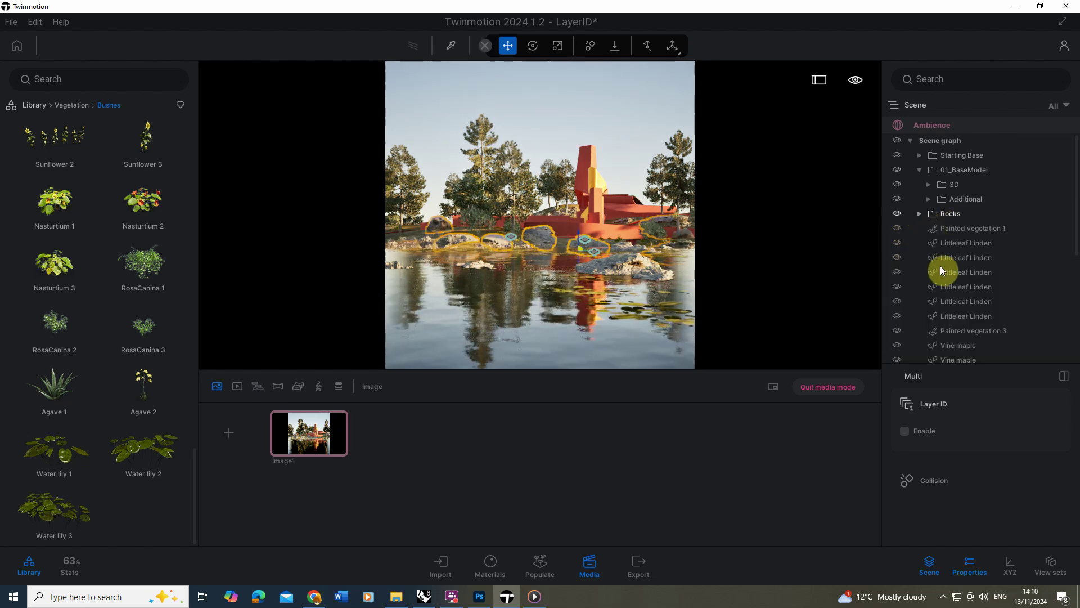
Add the two Rock 3 and three Rock 5 objects to the Rocks container and verify.
scroll(944, 282, down, 2)
scroll(950, 307, down, 5)
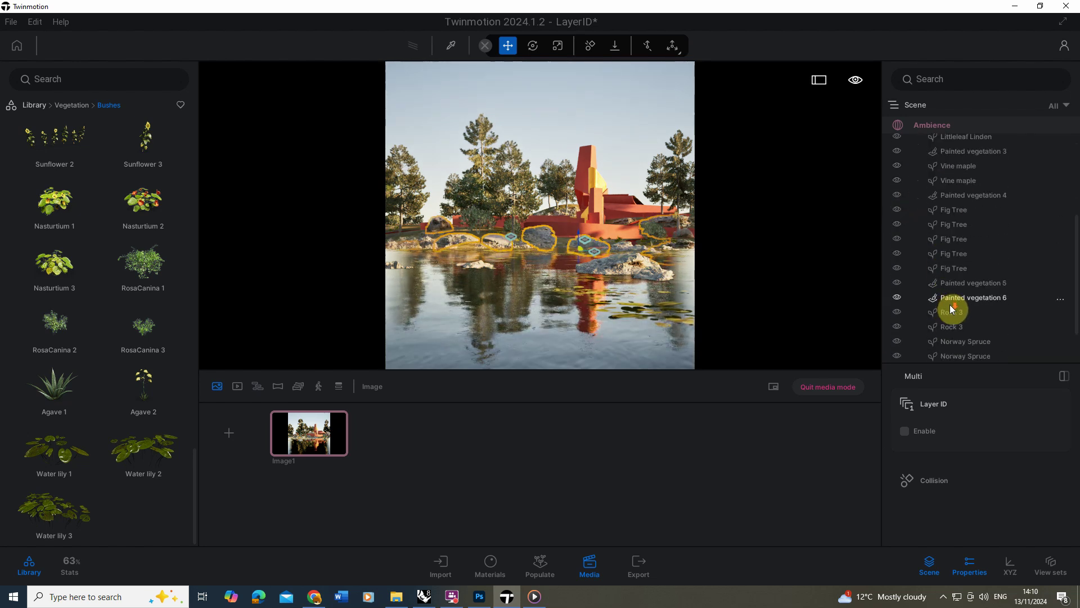
click(953, 256)
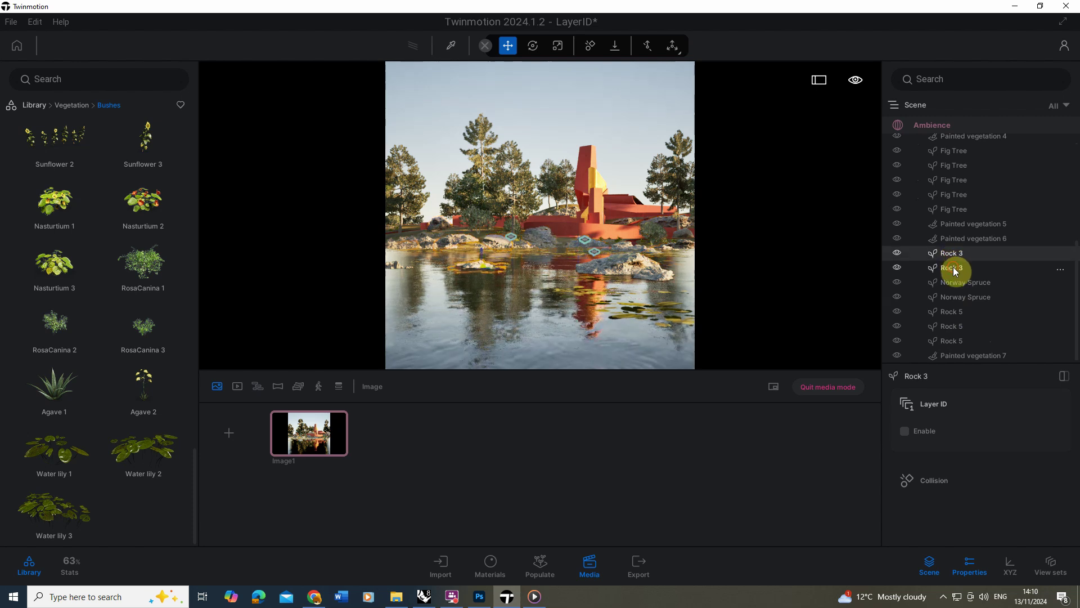
shift+click(953, 267)
ctrl+click(960, 312)
ctrl+click(961, 327)
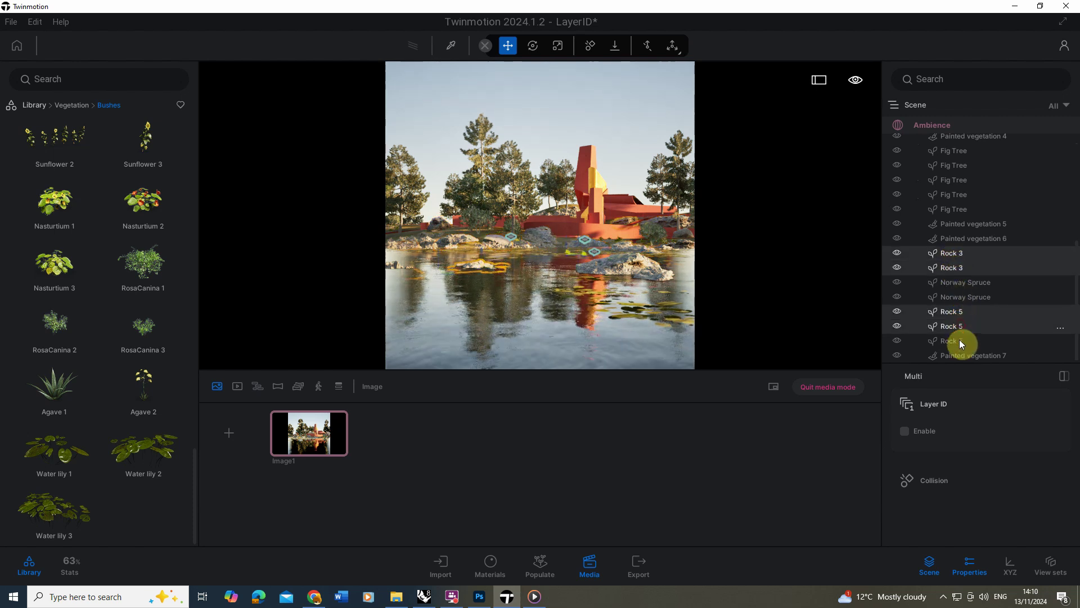
ctrl+click(967, 338)
scroll(967, 337, up, 2)
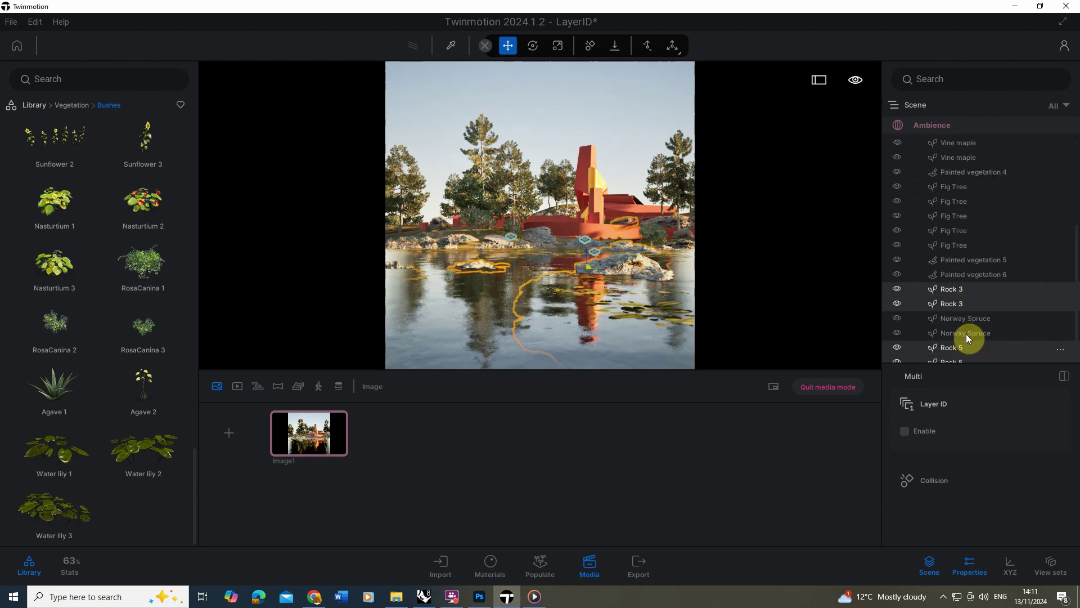
mouse_move(970, 223)
mouse_down()
mouse_move(977, 145)
mouse_move(976, 209)
mouse_move(963, 215)
mouse_up()
scroll(960, 235, up, 5)
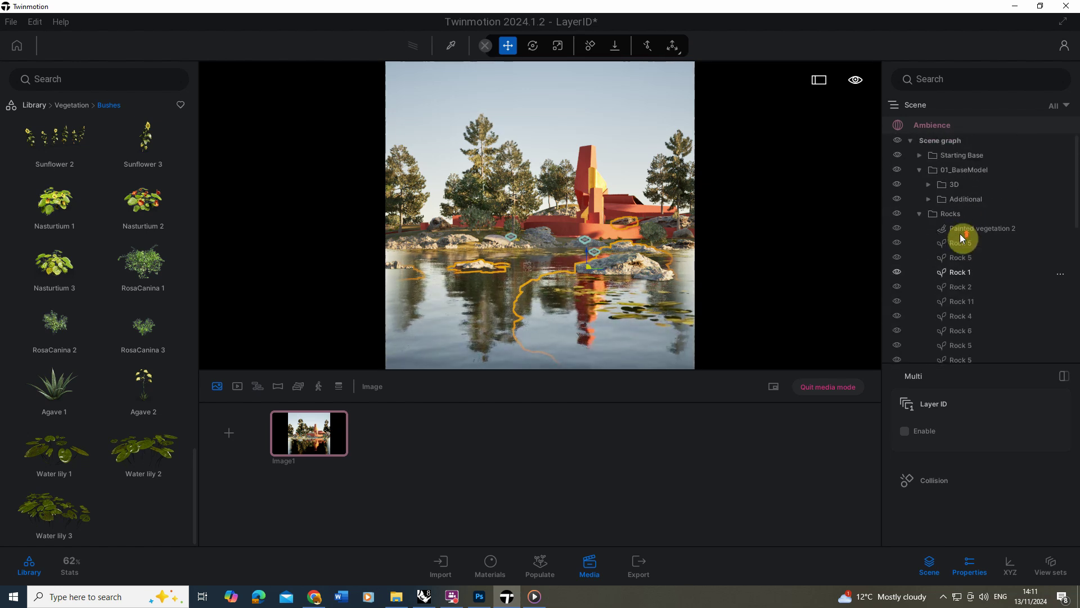
click(919, 215)
click(897, 214)
click(897, 217)
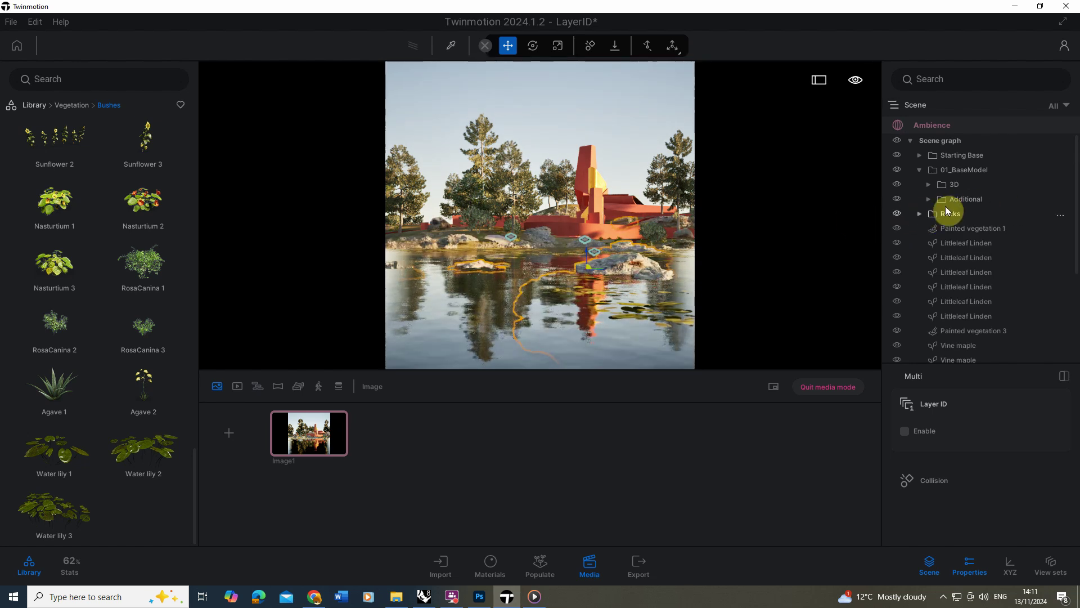
Select the Rocks container and enable its Layer ID on layer 1.
click(962, 217)
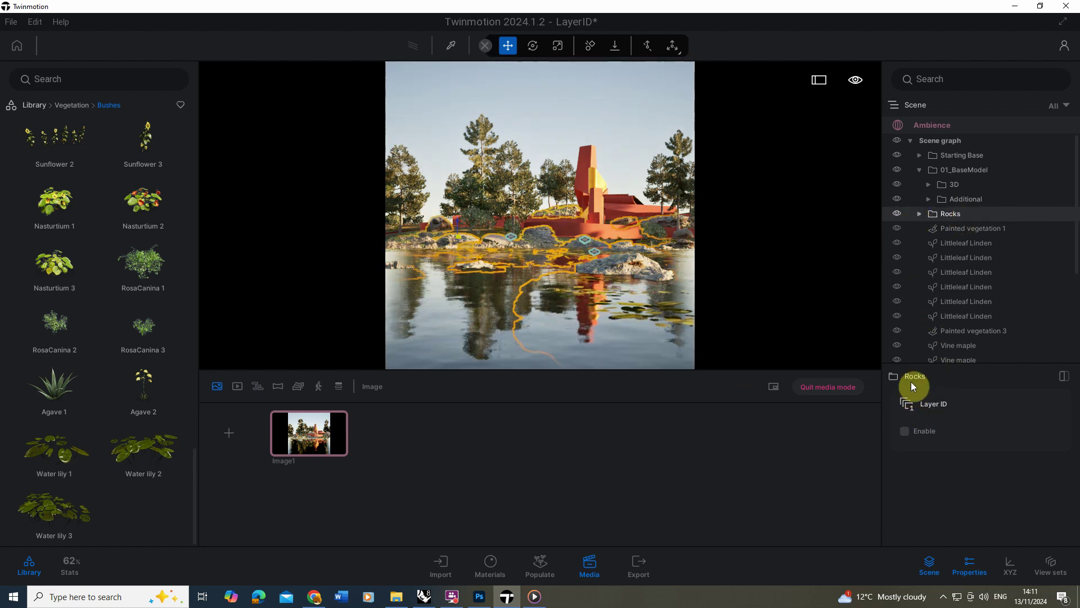
click(905, 430)
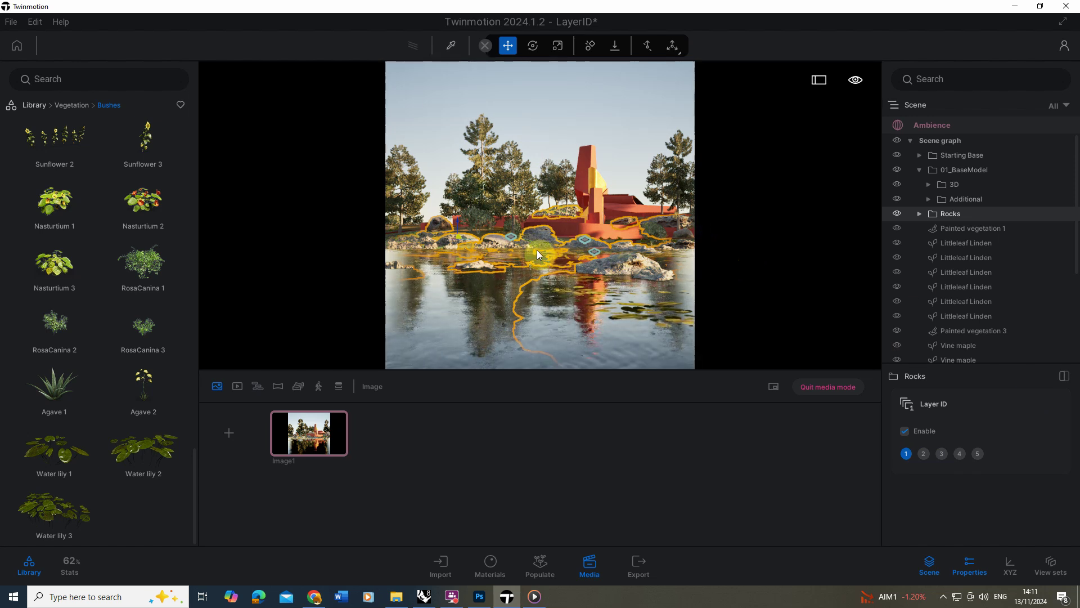
Group the Littleleaf Linden trees and the Fig Trees into a new Tree container.
click(480, 133)
right_click(1034, 192)
click(1022, 183)
click(968, 322)
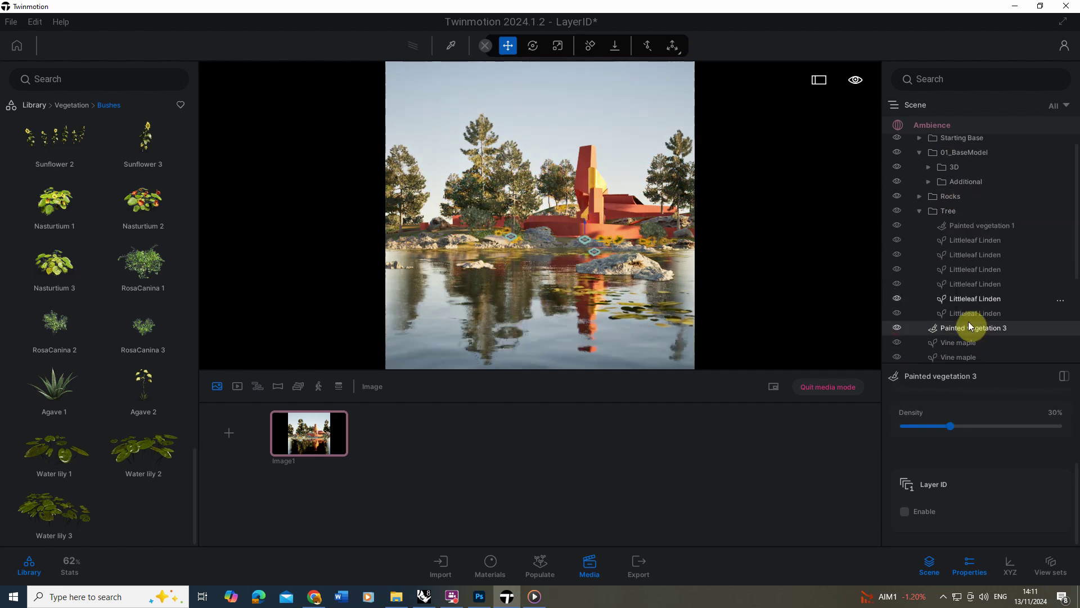
click(958, 273)
drag(958, 273, 951, 183)
scroll(952, 184, up, 5)
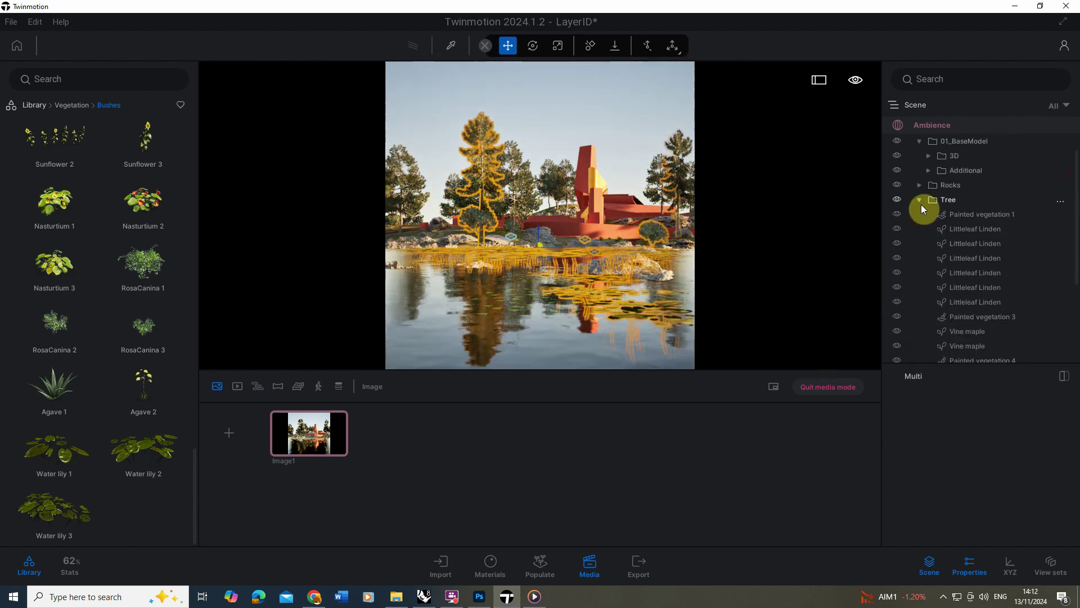
click(951, 233)
Check the existing Layer IDs, confirming Rocks on layer 1 and Tree on layer 2.
click(928, 184)
click(968, 214)
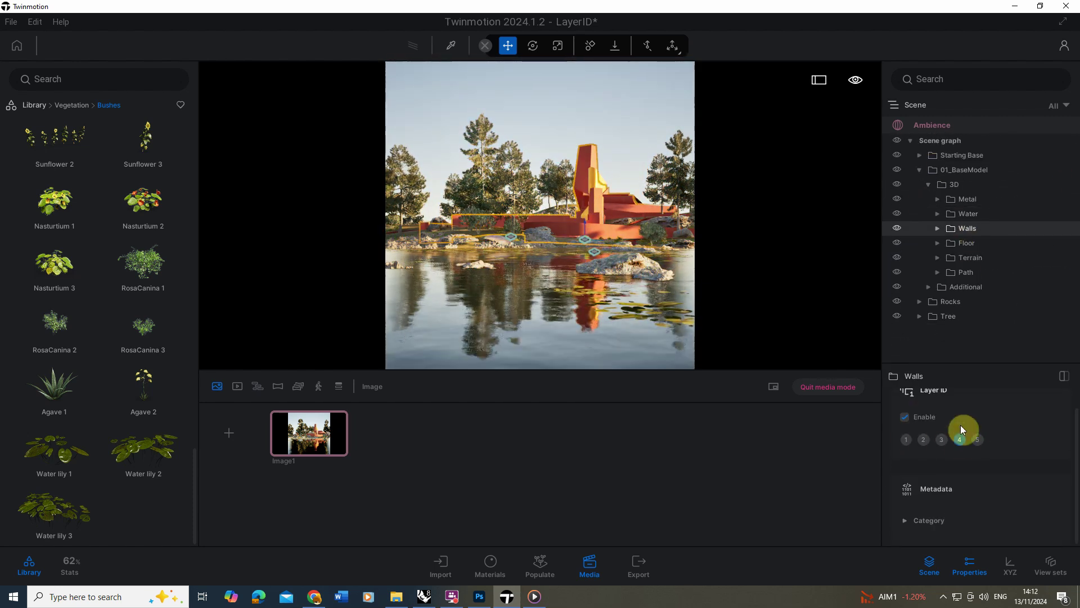
click(966, 272)
click(966, 243)
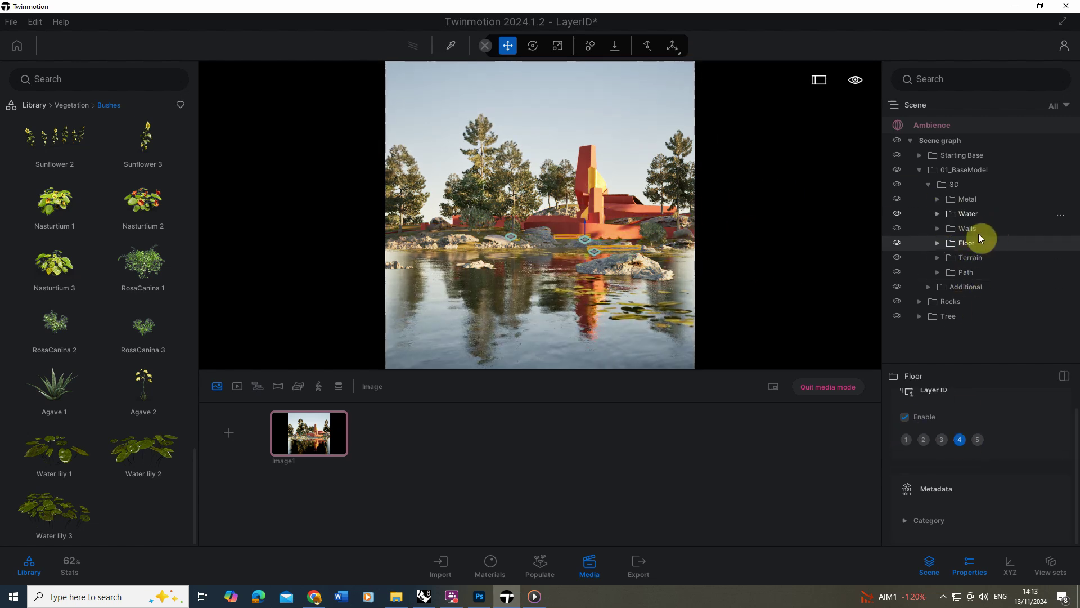
click(950, 301)
click(905, 454)
click(953, 317)
click(923, 456)
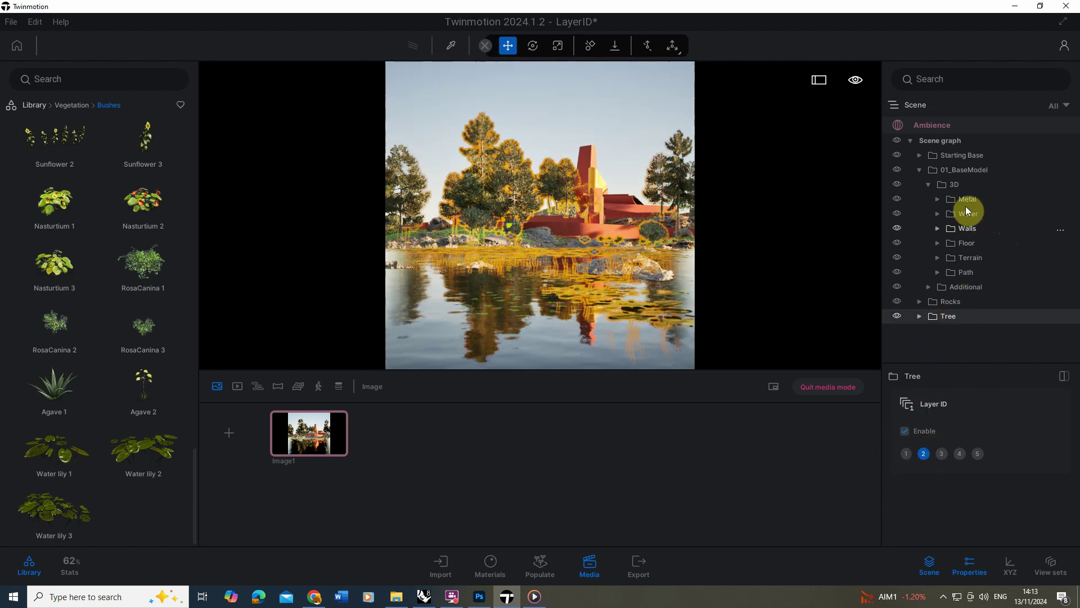
Assign Layer ID 3 to Water, 4 to Walls and 5 to Terrain.
click(967, 213)
click(938, 441)
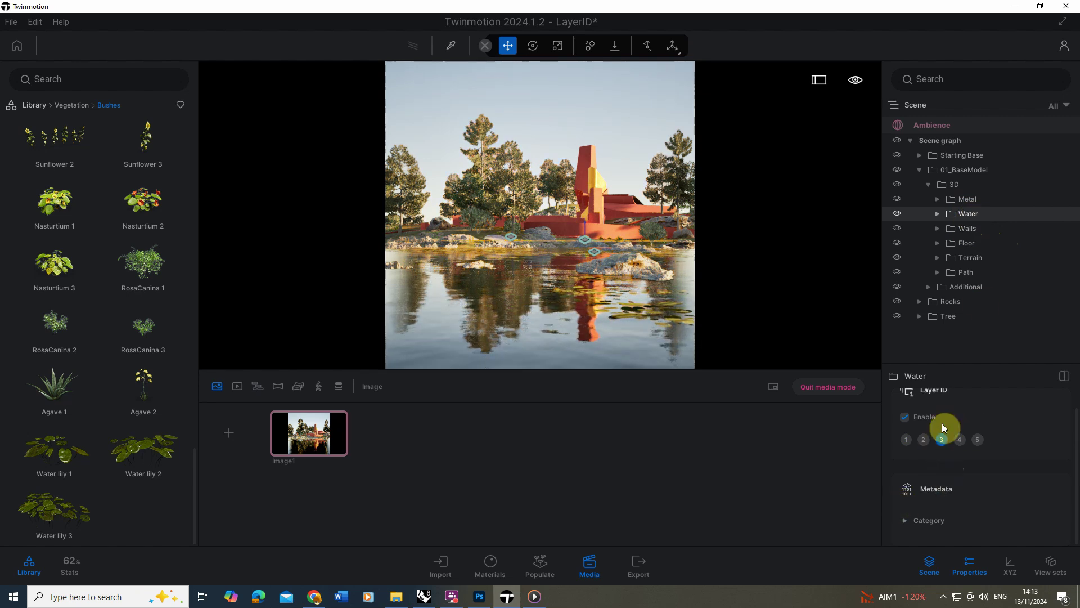
click(967, 231)
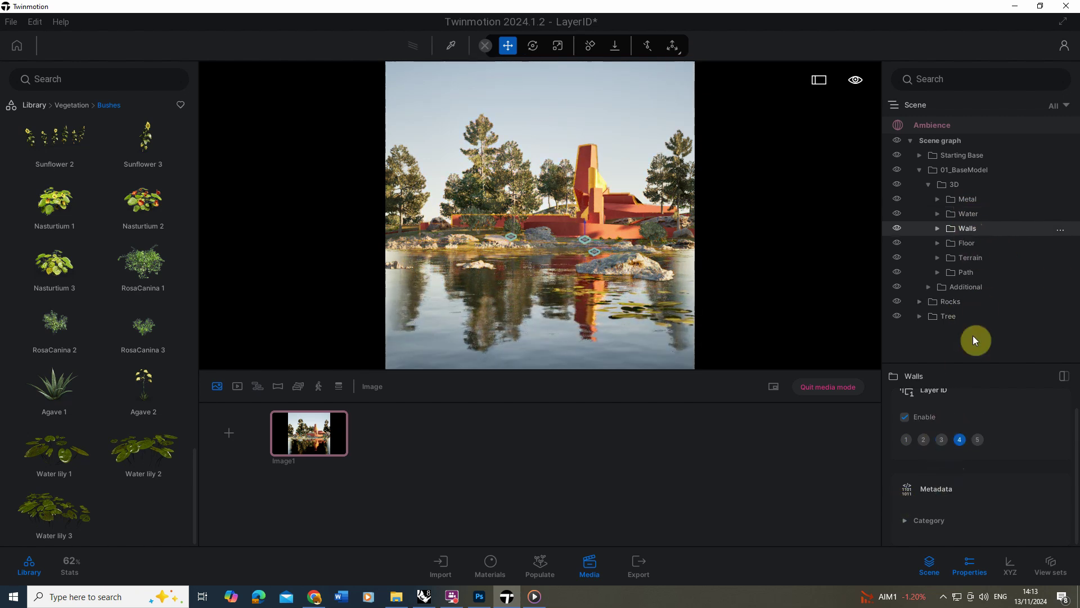
click(970, 258)
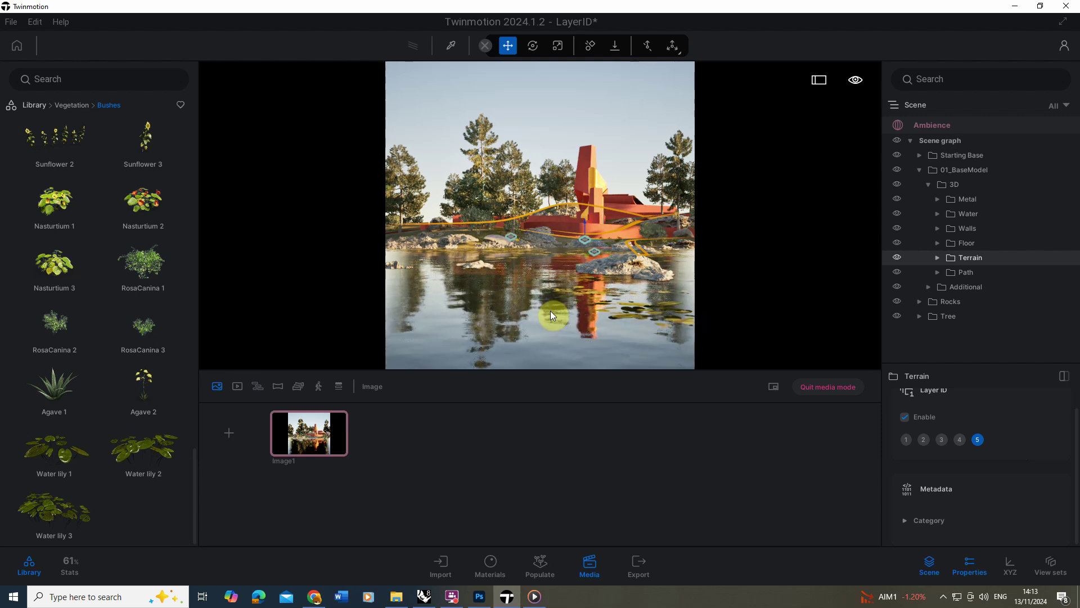
Confirm the Image1 shot renders at 3000 × 3000, then bring up the Export settings.
click(315, 442)
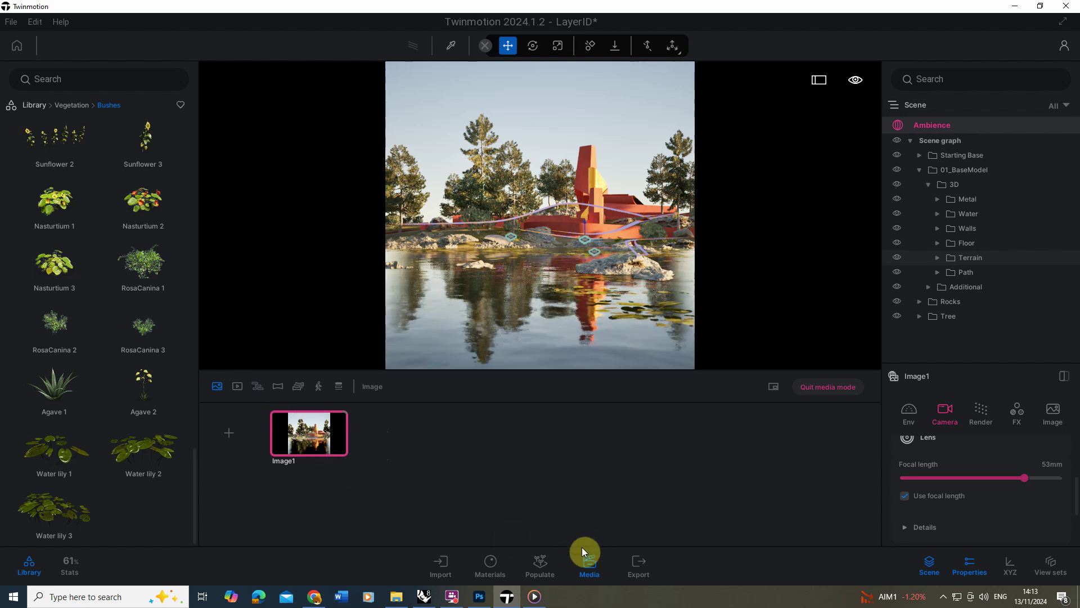
click(1053, 419)
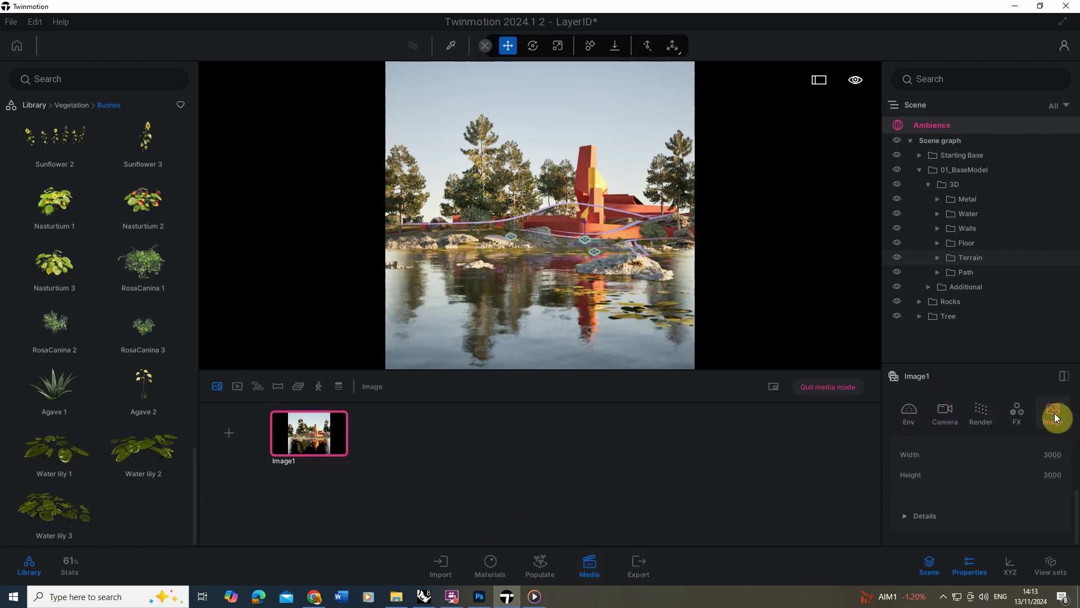
click(1047, 455)
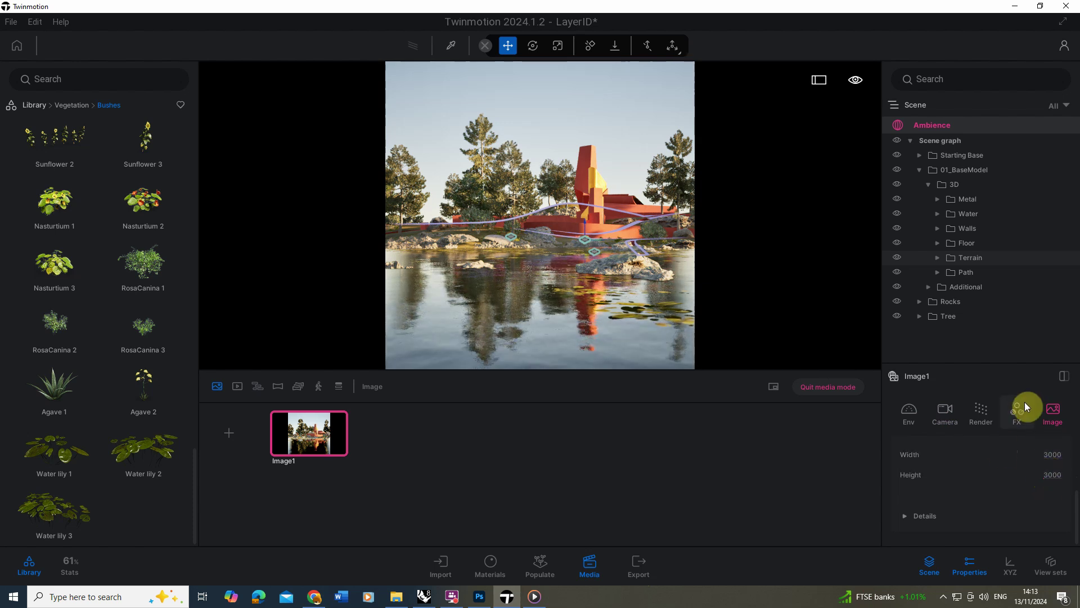
click(640, 564)
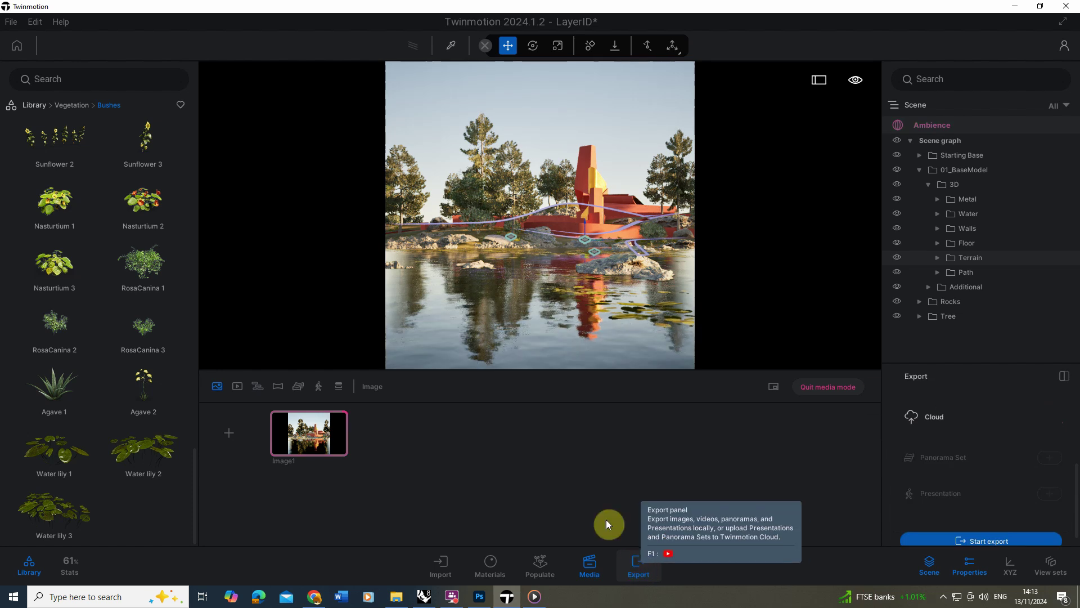
scroll(990, 423, up, 5)
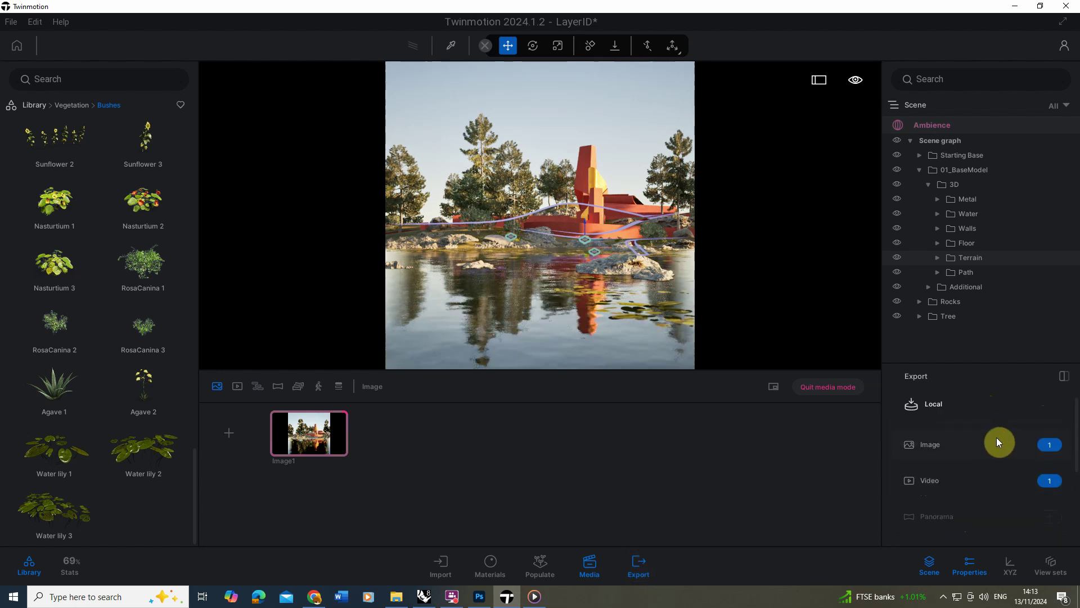
Exclude Video1 from the video export selection.
click(1050, 481)
click(361, 305)
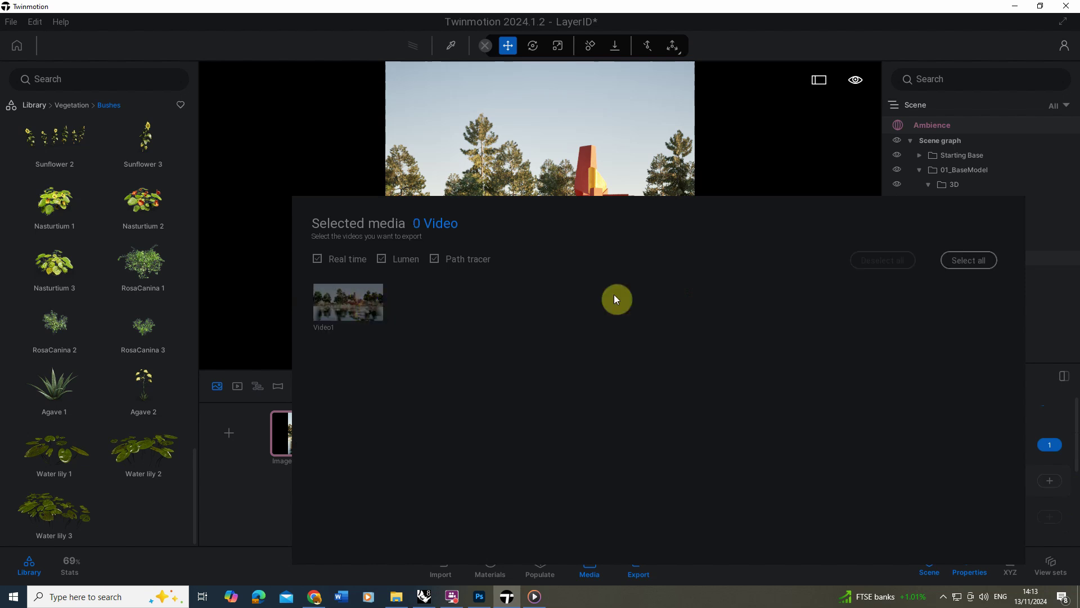
click(1043, 279)
Enable the Sky and Layer 1–5 render layers as masks for the JPG image export.
click(1020, 444)
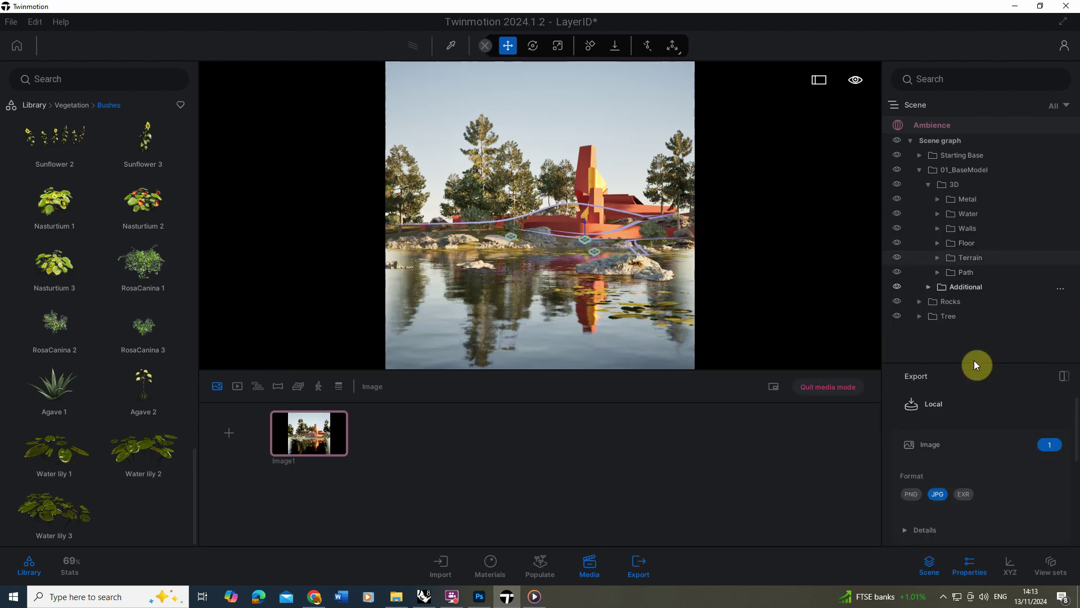
drag(974, 362, 980, 200)
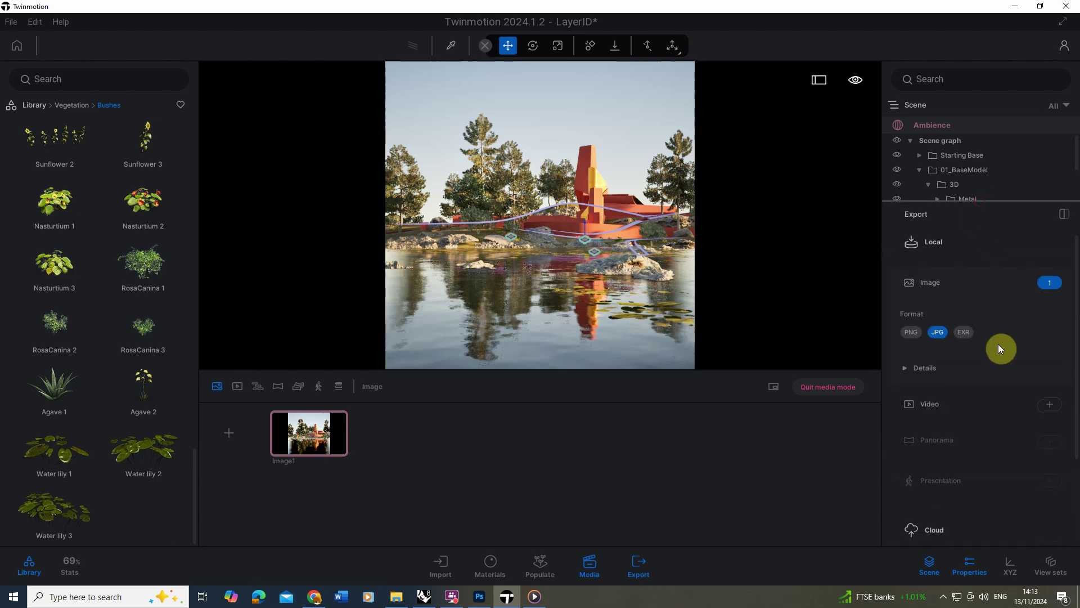
click(913, 370)
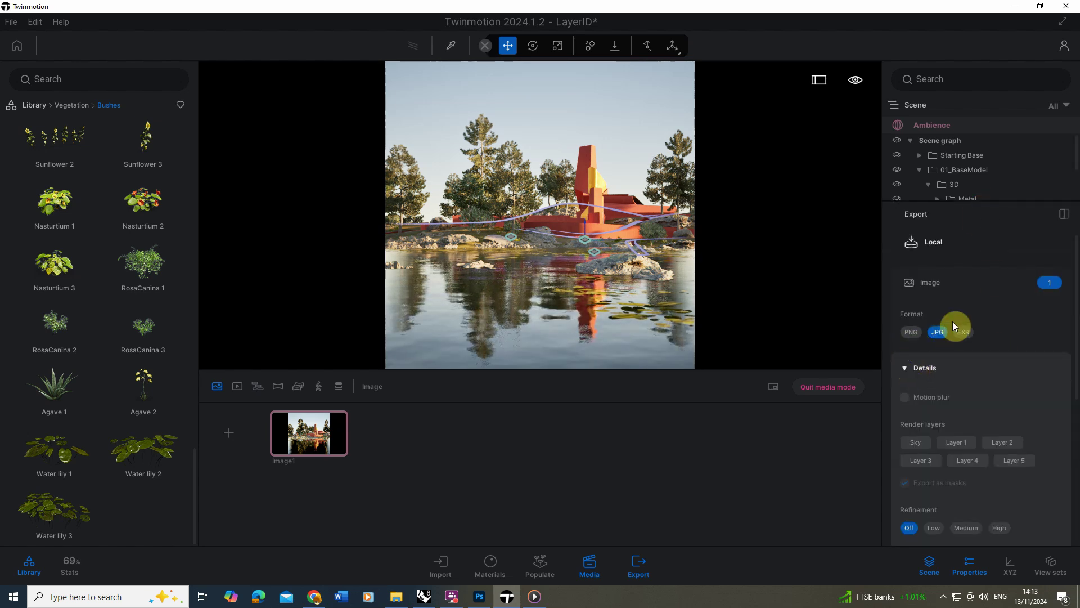
click(913, 442)
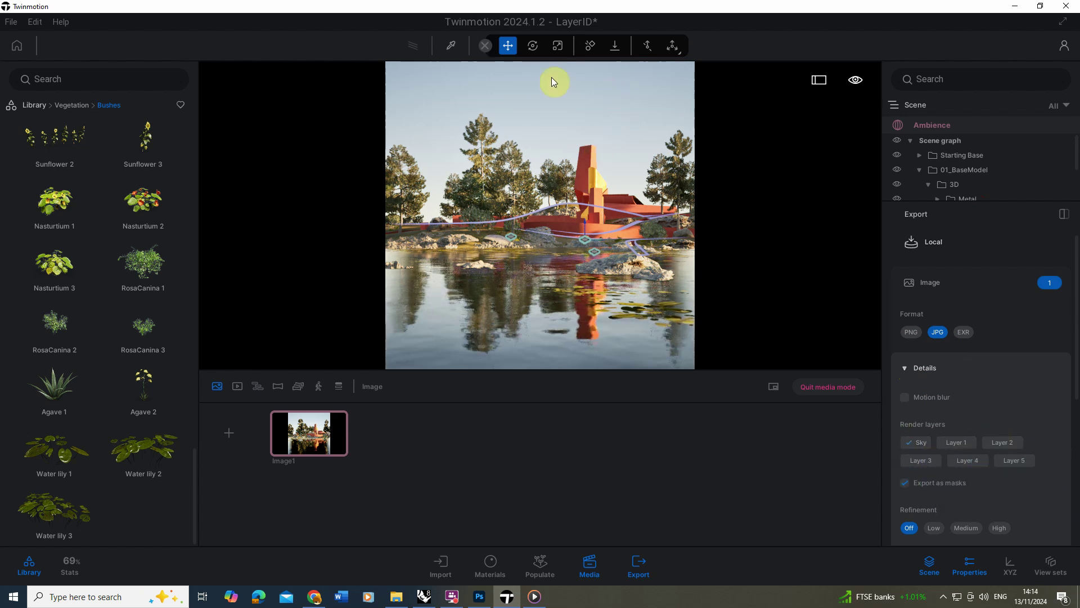
click(949, 447)
click(1000, 444)
click(1013, 460)
click(967, 460)
click(927, 464)
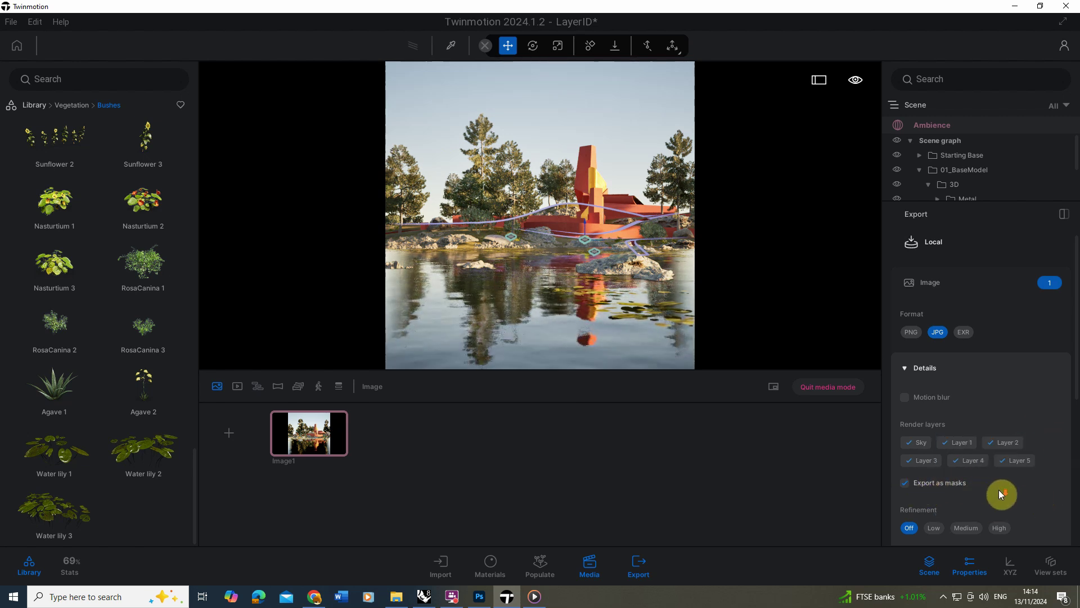
scroll(998, 490, down, 2)
scroll(1008, 492, down, 3)
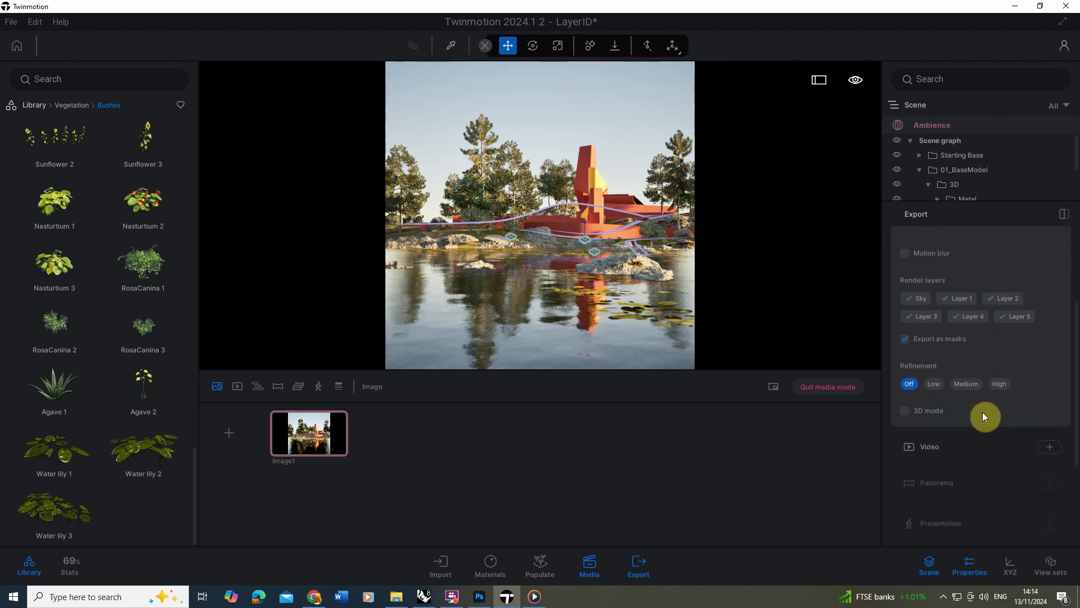
scroll(985, 414, down, 5)
Start the Image1 export and confirm the destination folder.
click(969, 524)
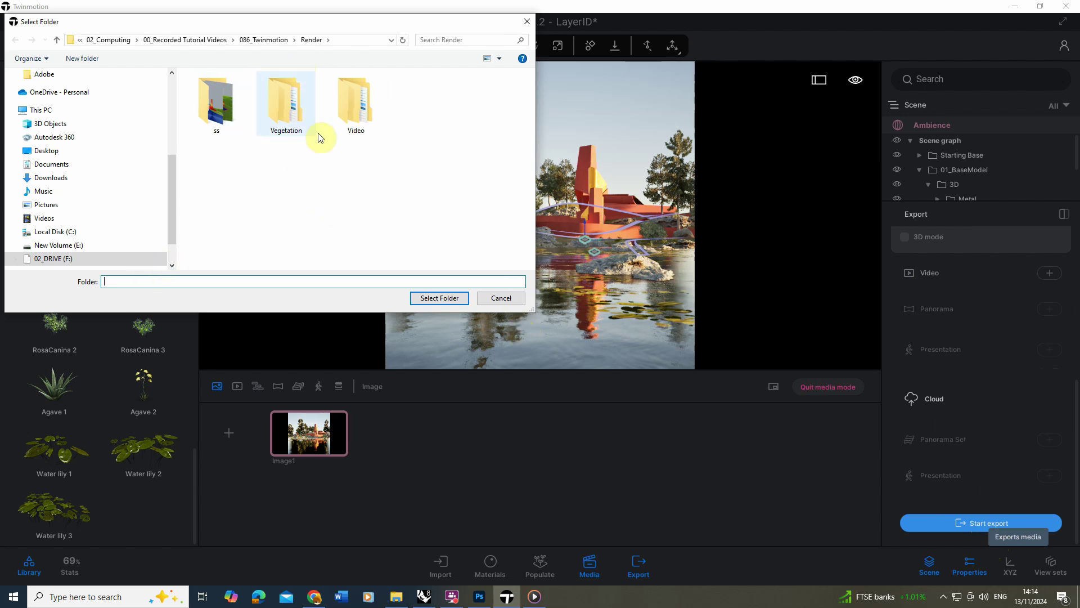
click(446, 305)
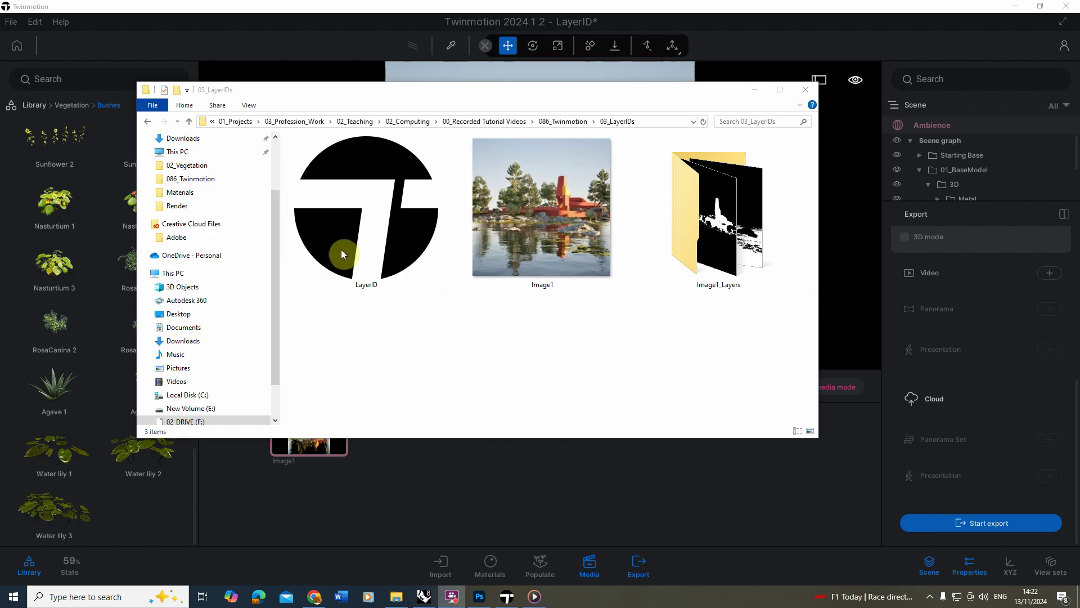
Inspect the exported Sky and Layer mask images in the Image1_Layers folder.
click(345, 247)
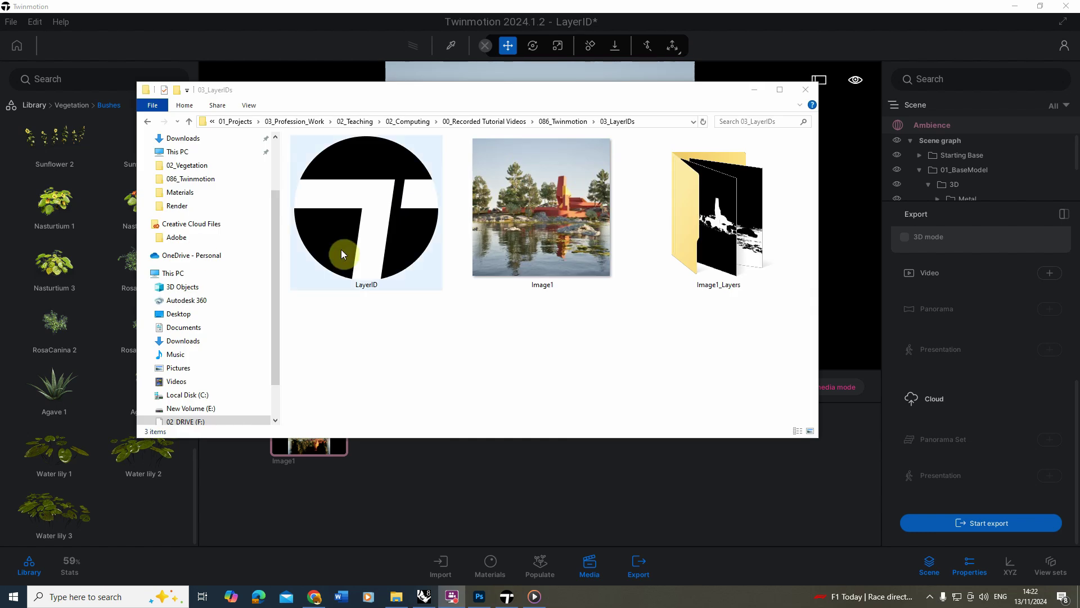
click(512, 169)
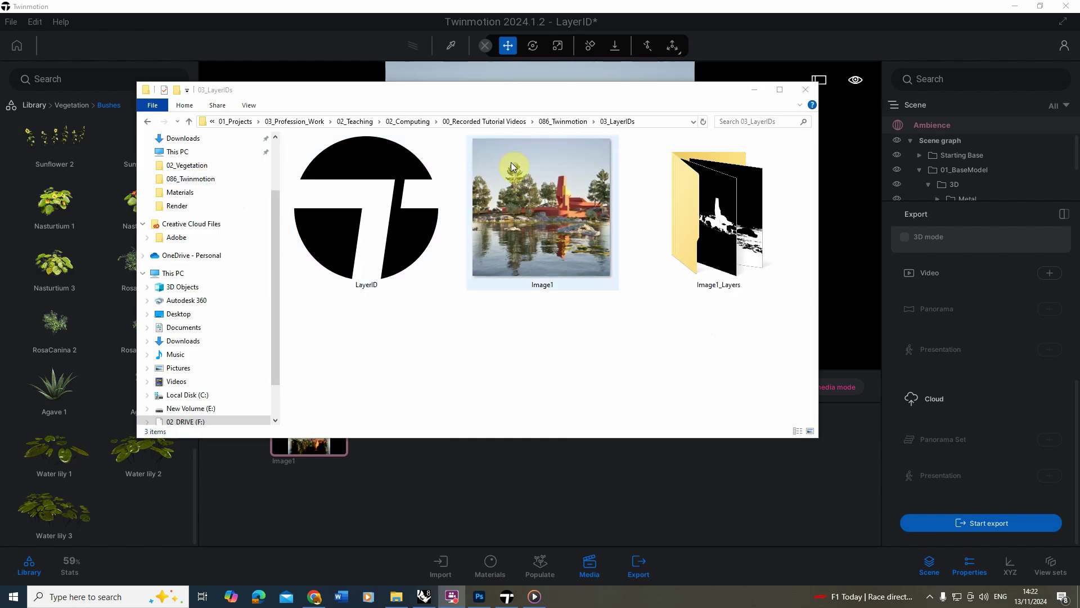
double_click(716, 225)
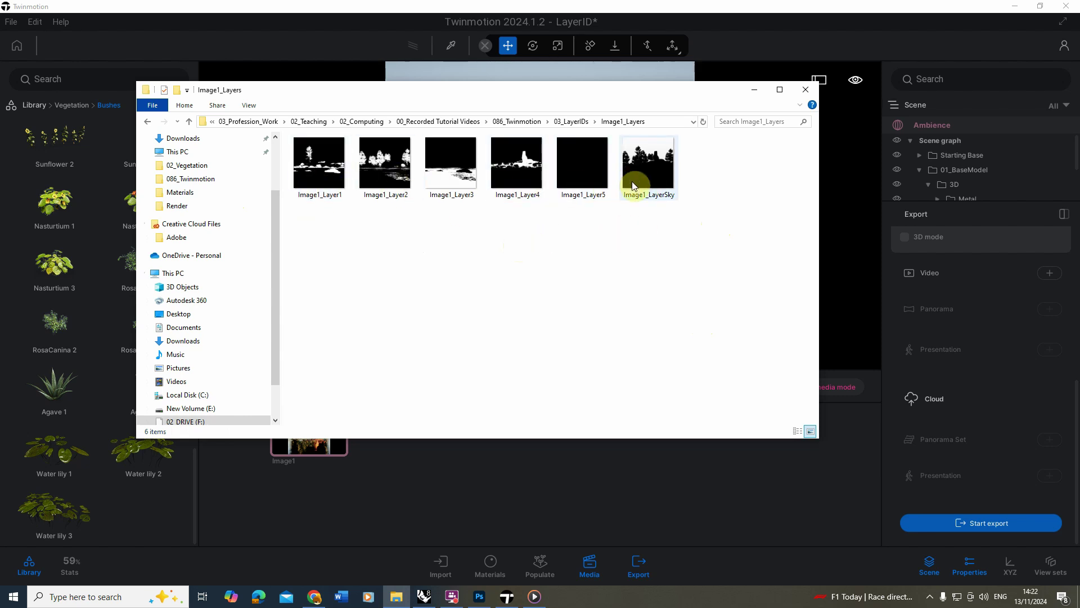
click(645, 172)
key(Left)
key(Left)
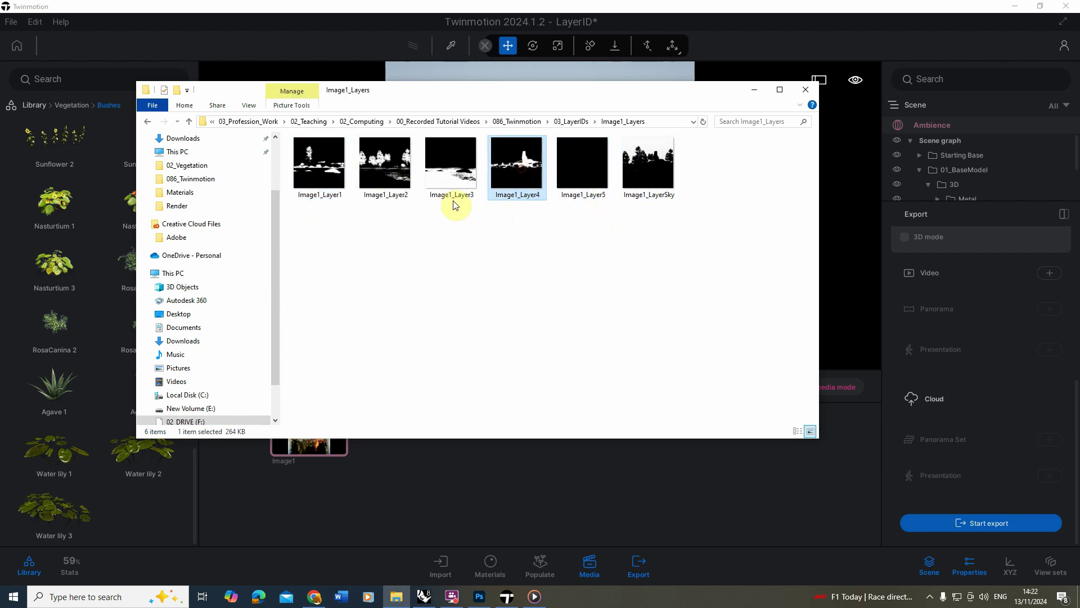
click(462, 176)
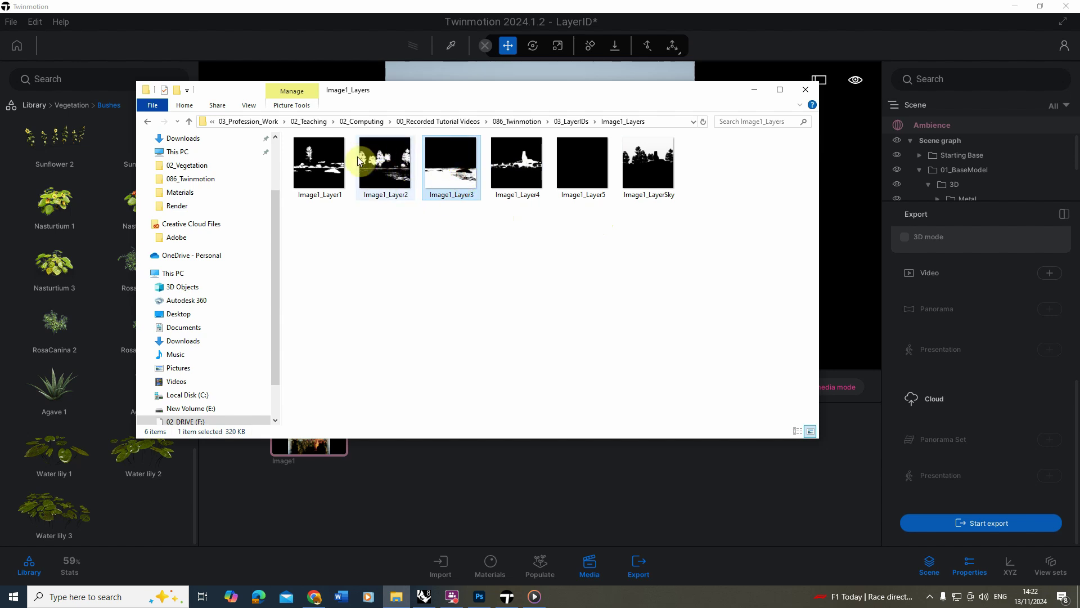
click(391, 227)
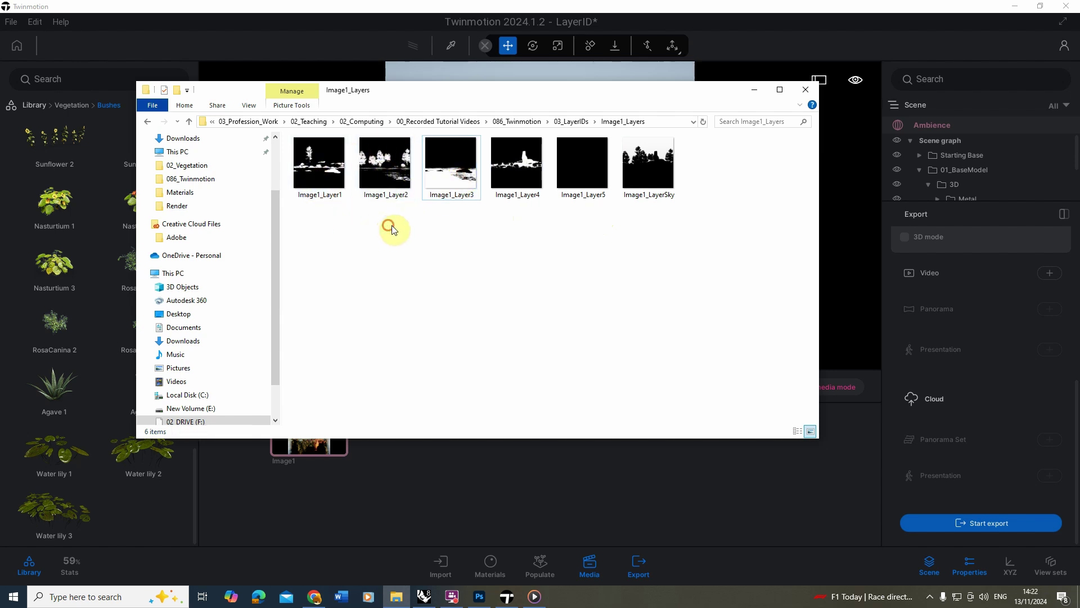
click(570, 121)
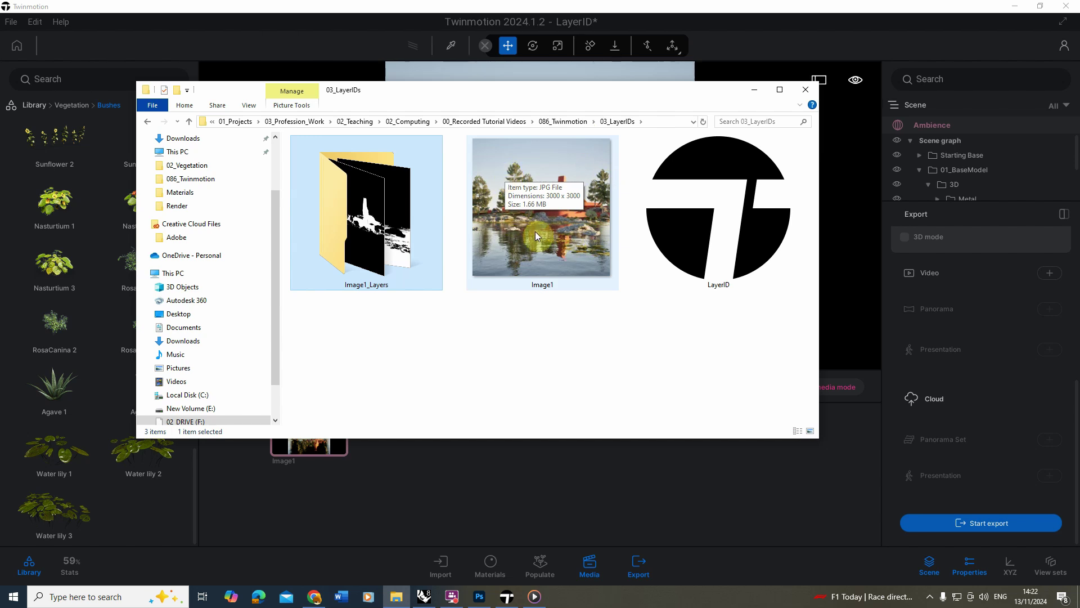
Move the Image1 render into Image1_Layers and copy that folder's path.
click(500, 234)
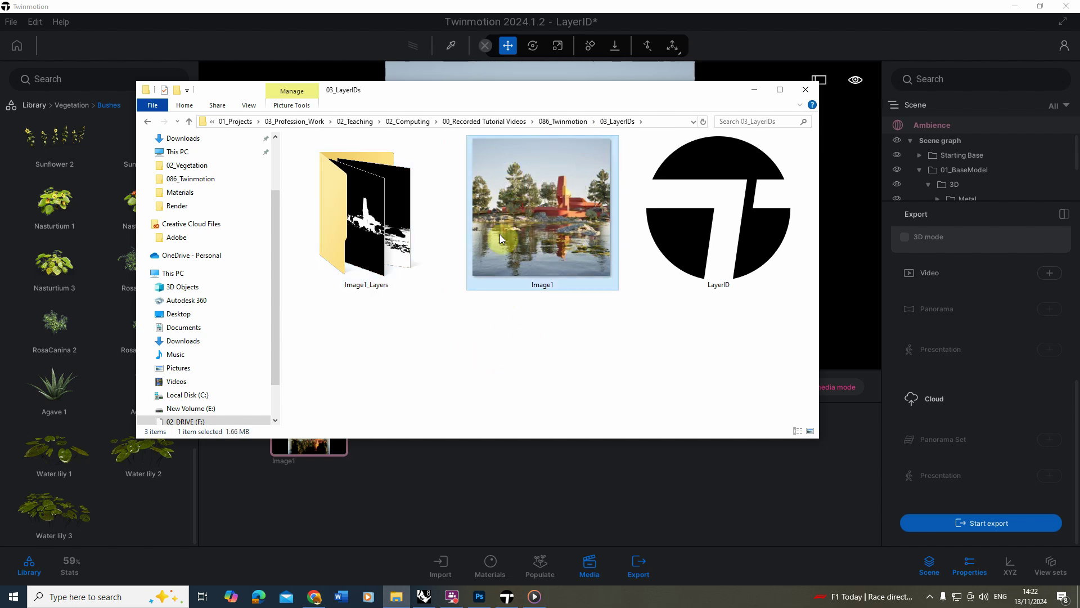
drag(529, 201, 411, 223)
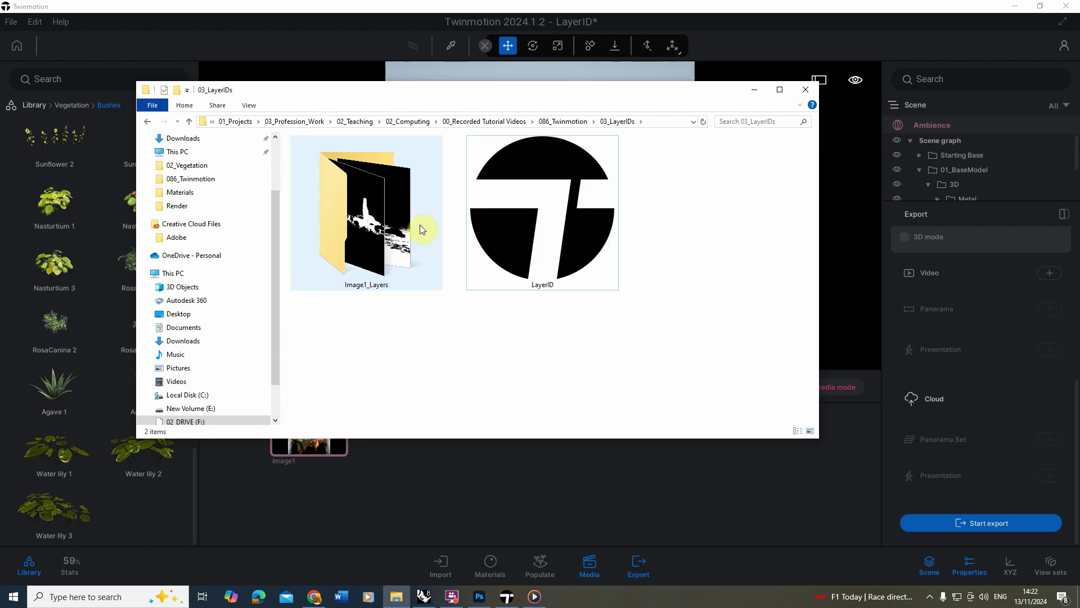
double_click(354, 209)
click(662, 123)
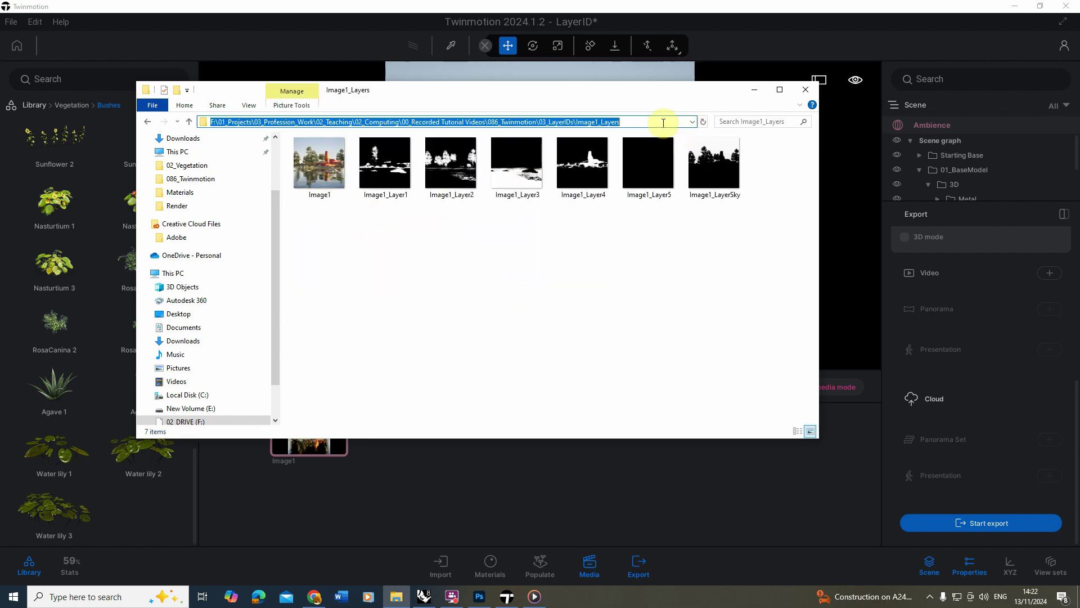
click(614, 376)
click(485, 598)
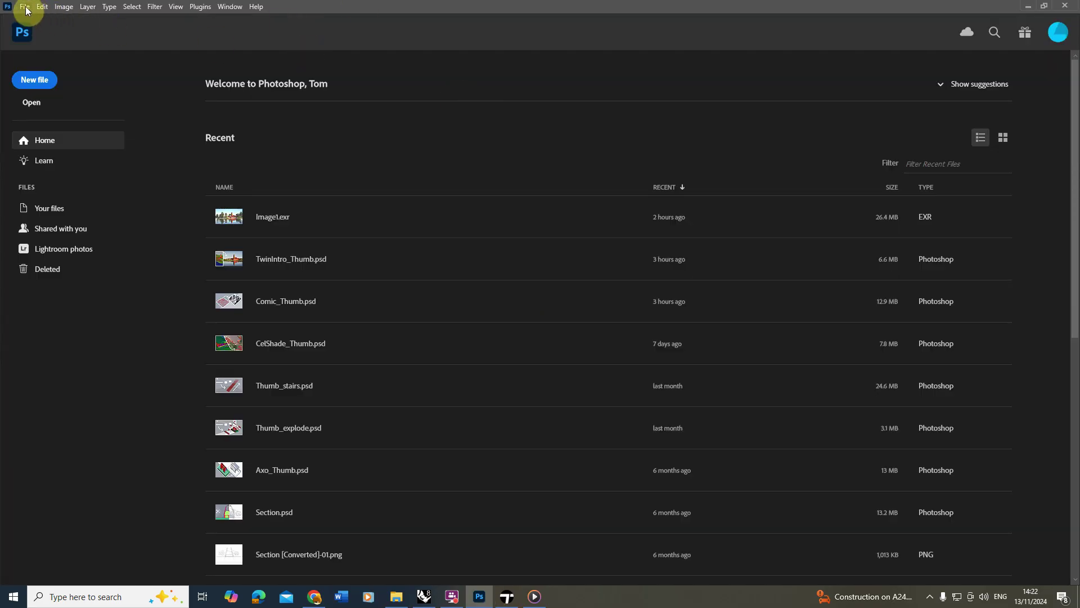
Use Load Files into Stack to load Image1 and its six Image1_Layers masks.
click(25, 8)
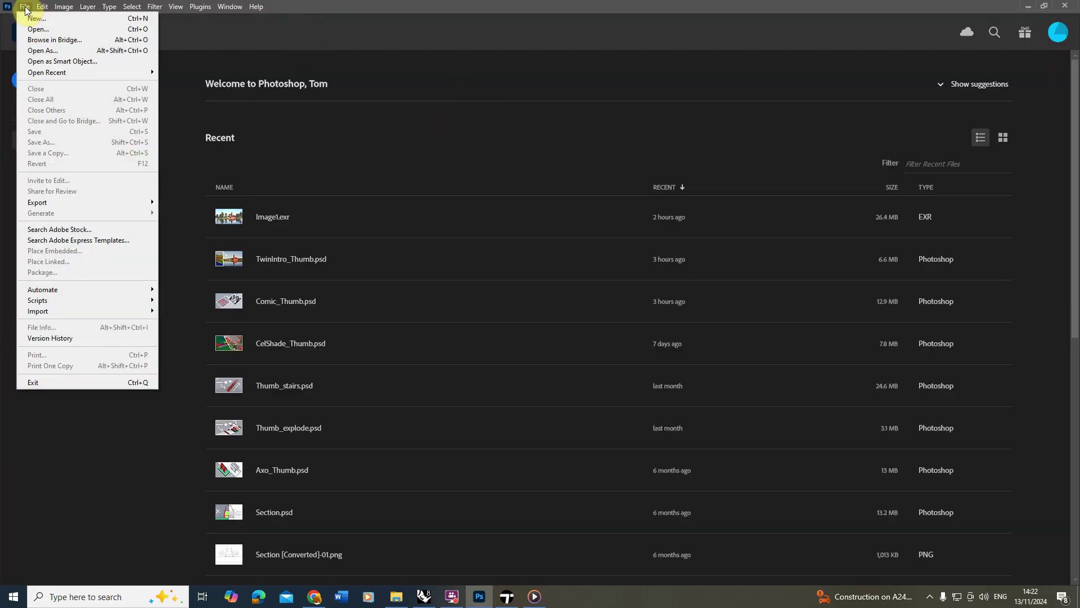
mouse_move(89, 302)
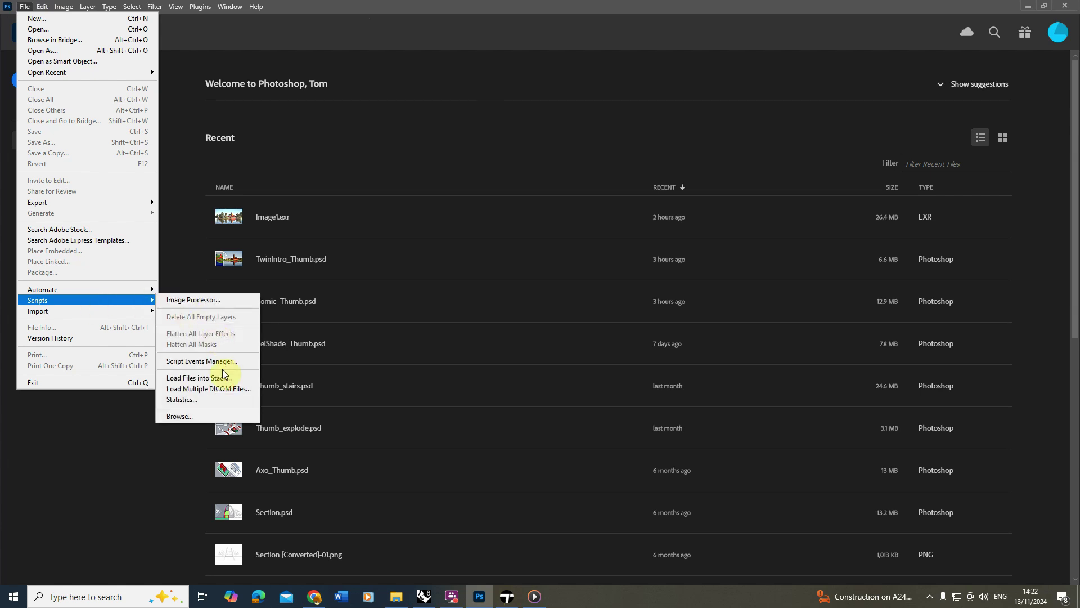
click(204, 380)
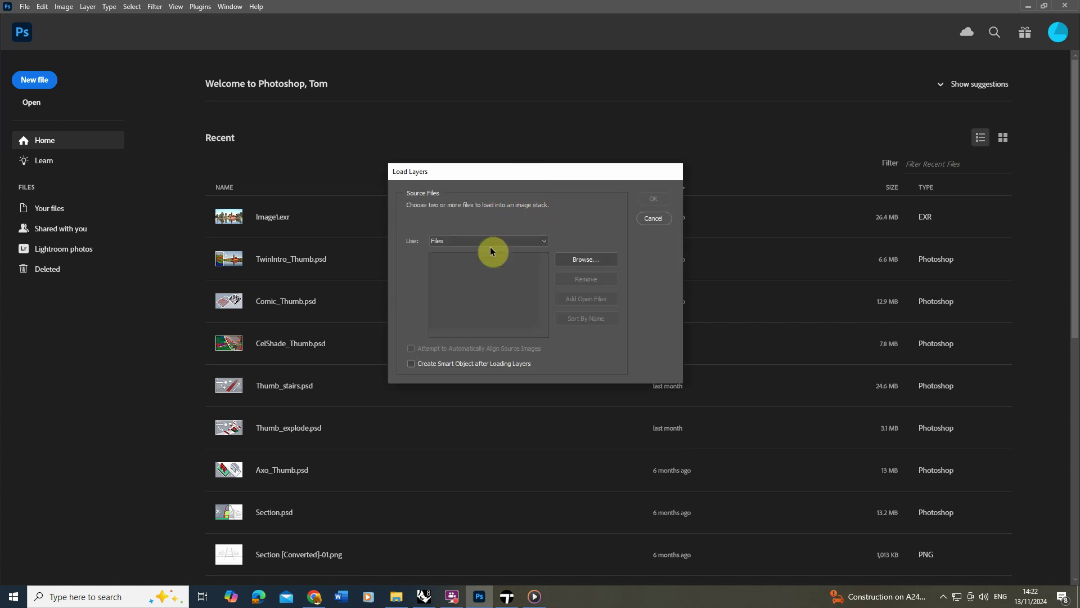
click(586, 261)
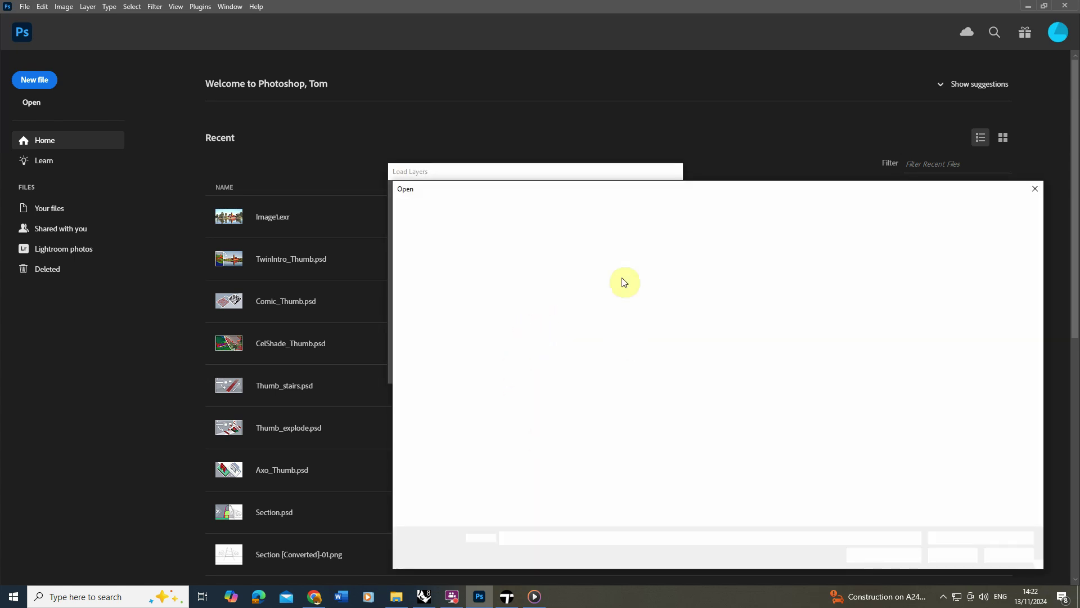
key(ctrl+v)
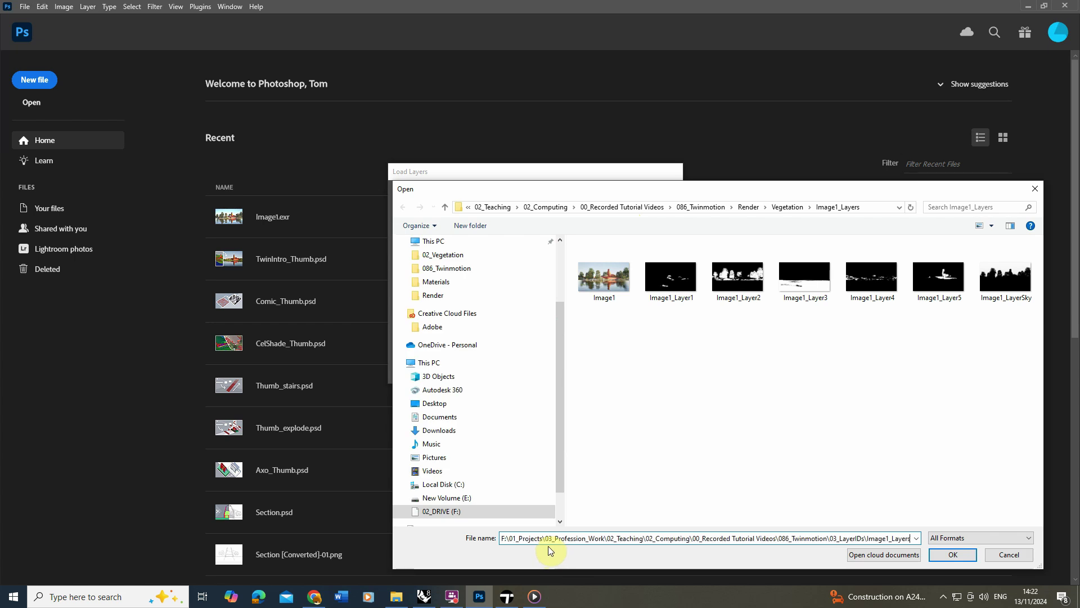
click(952, 554)
click(619, 279)
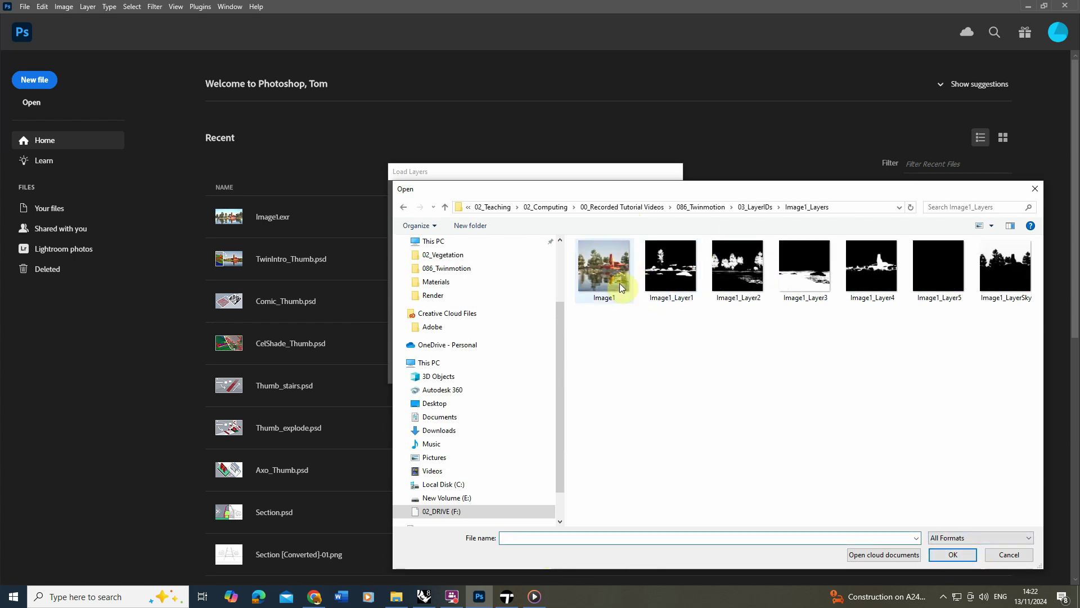
shift+click(1011, 280)
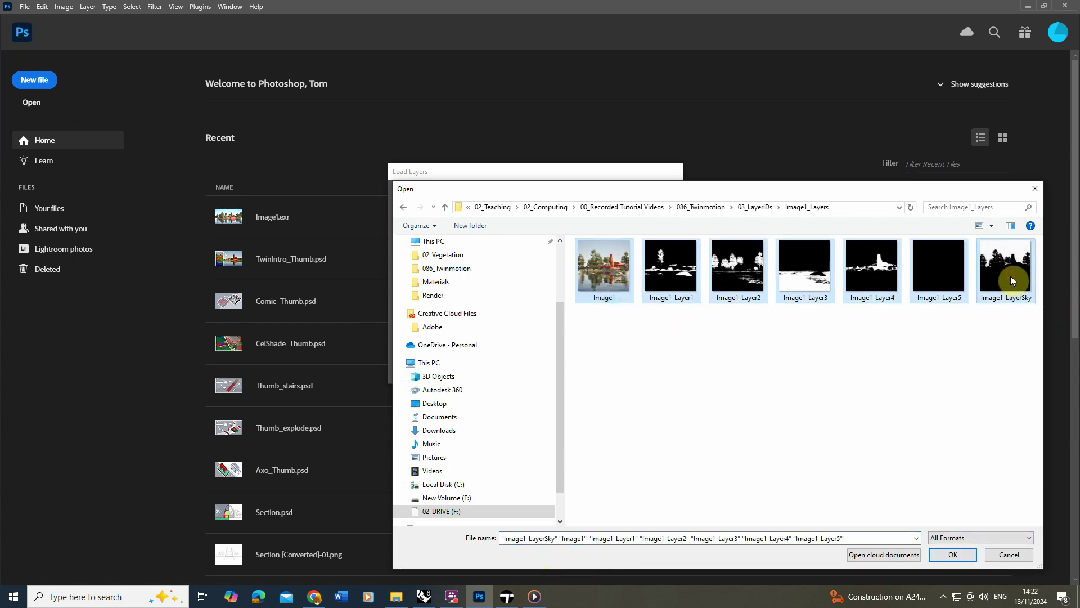
click(952, 554)
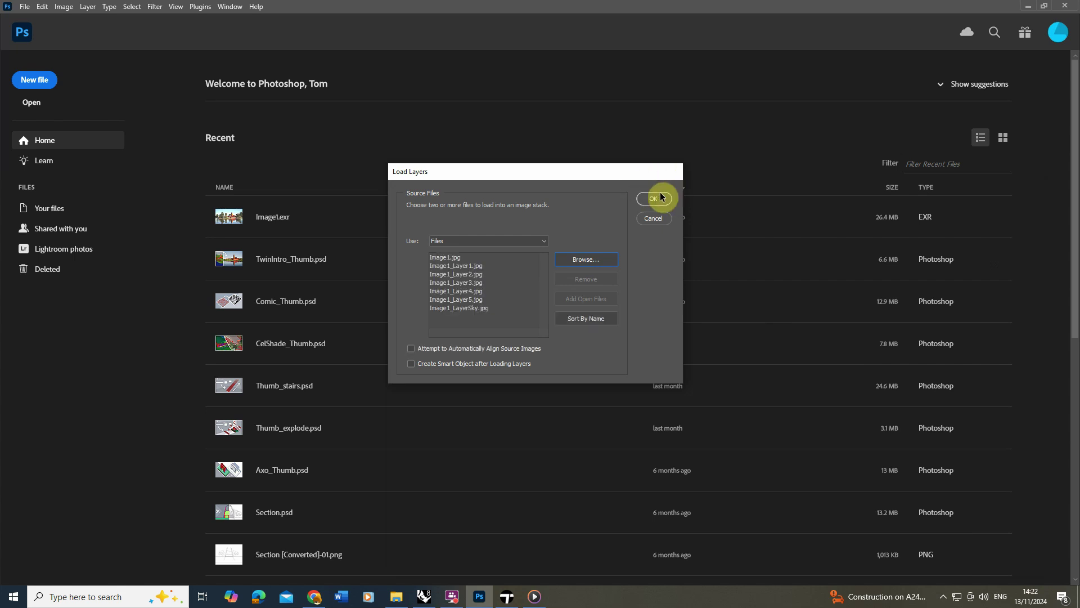
click(653, 200)
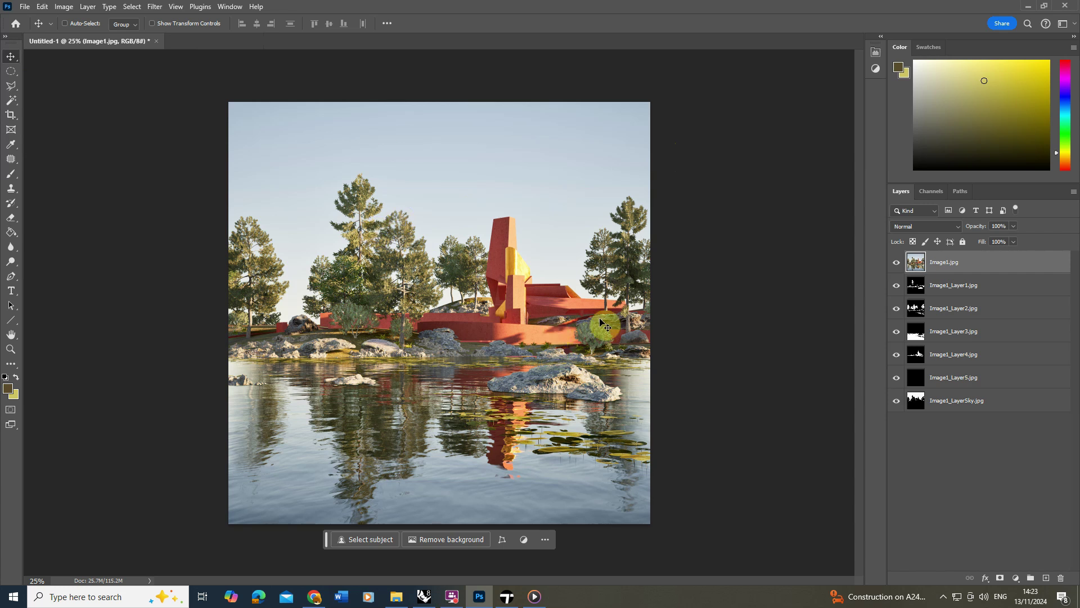
Select the Image1_Layer3 water mask layer in the new stacked document.
drag(948, 286, 936, 333)
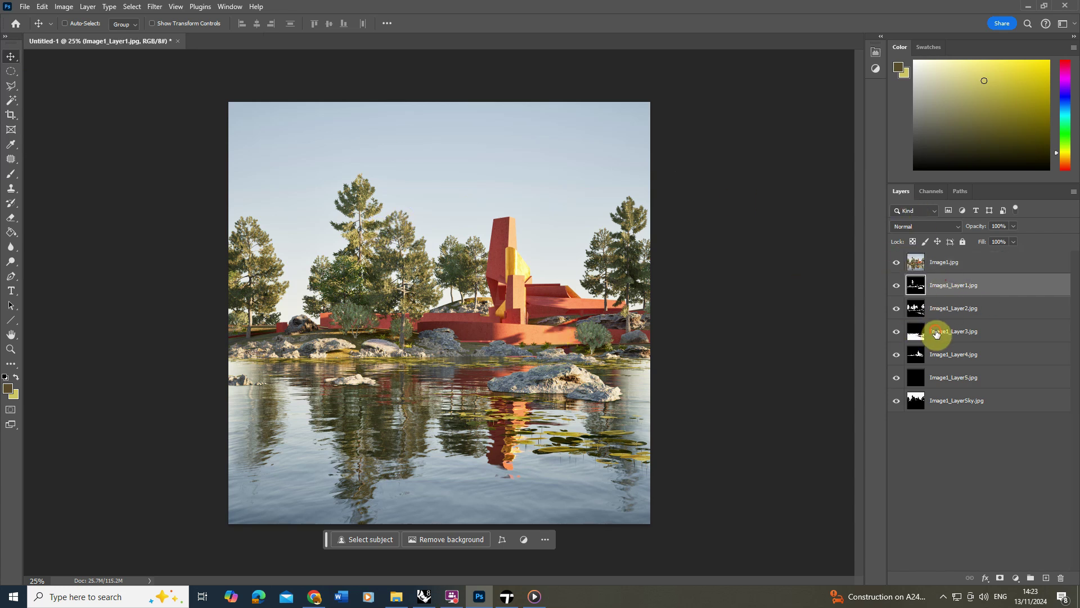
click(936, 333)
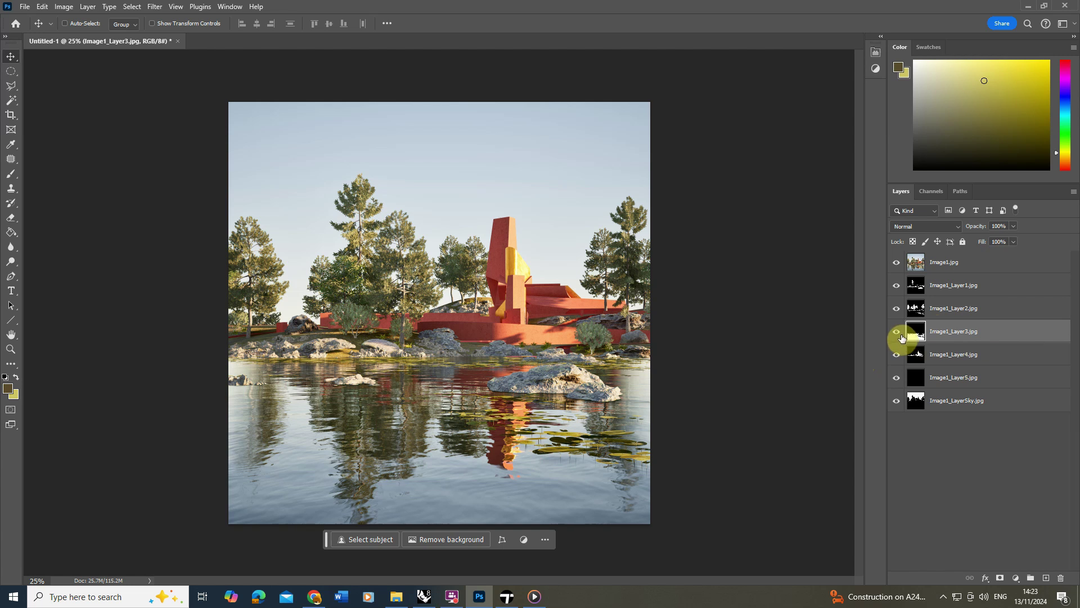
Isolate the Image1_Layer3 water mask and load its white water area as a selection from the RGB channel.
alt+click(901, 340)
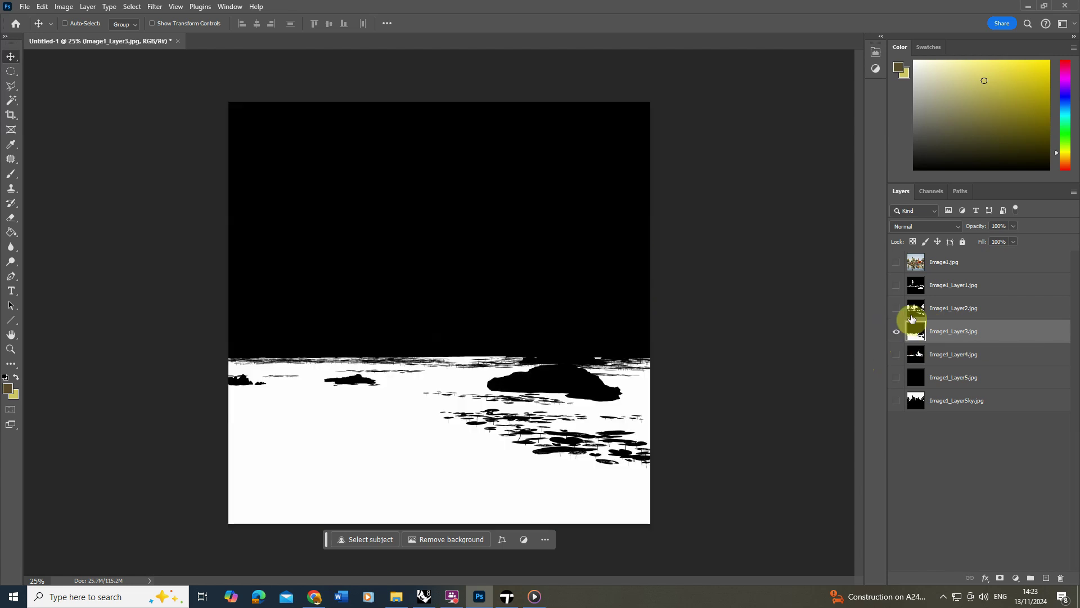
click(932, 192)
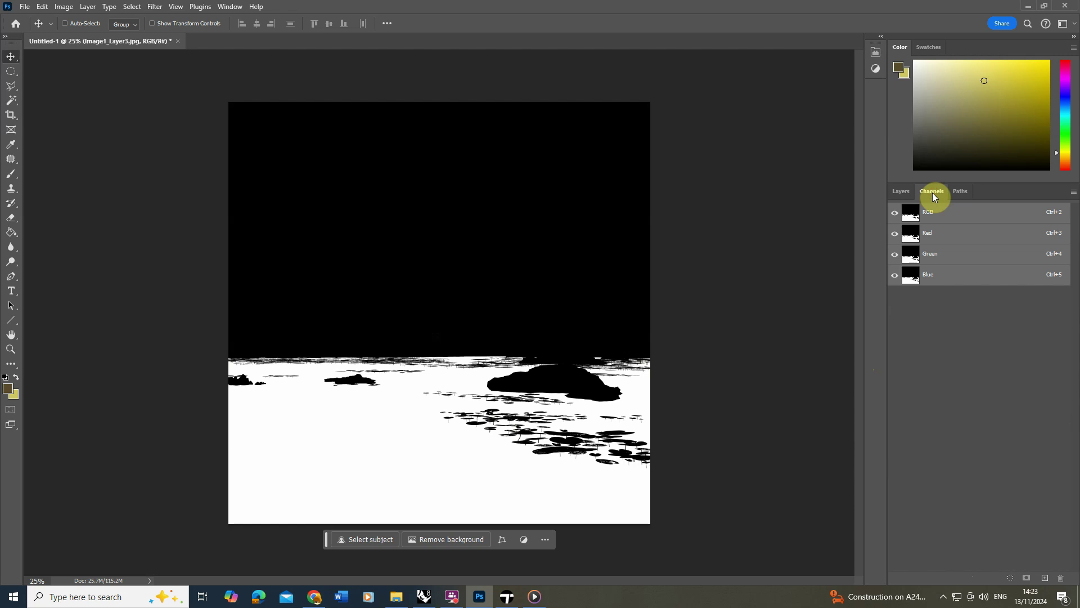
key(ctrl)
ctrl+click(911, 217)
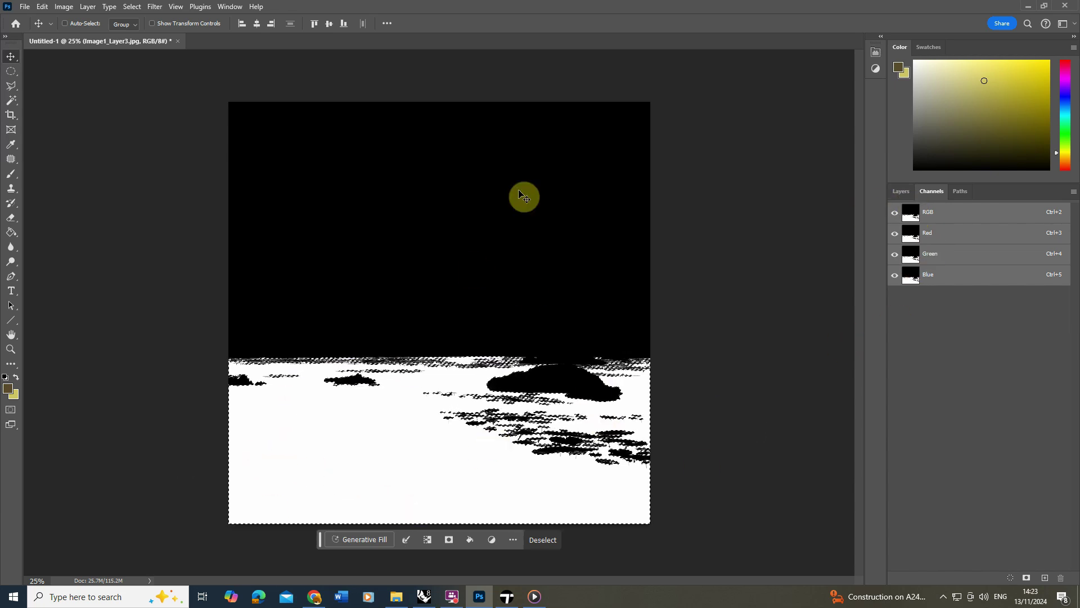
Show all layers again and group Image1 into a group named 'Water', masked to the water selection.
click(894, 191)
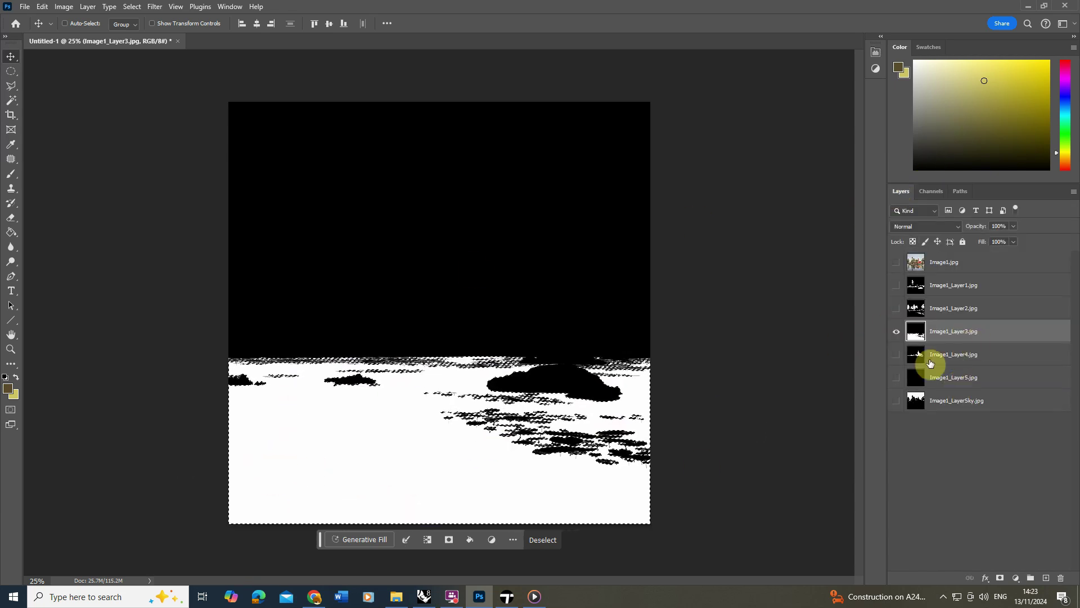
click(898, 333)
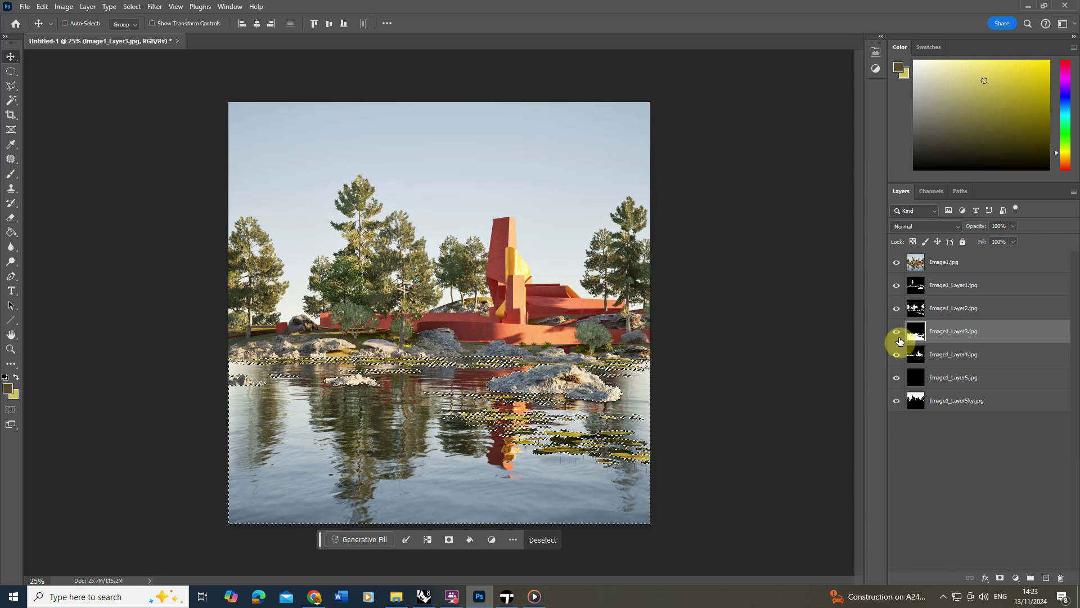
click(954, 266)
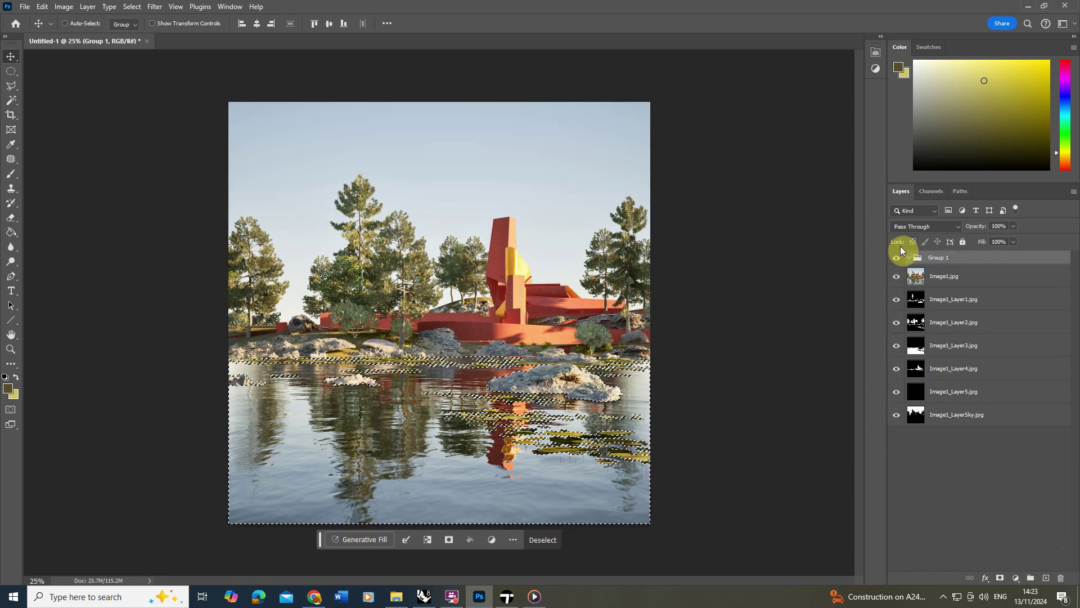
click(999, 578)
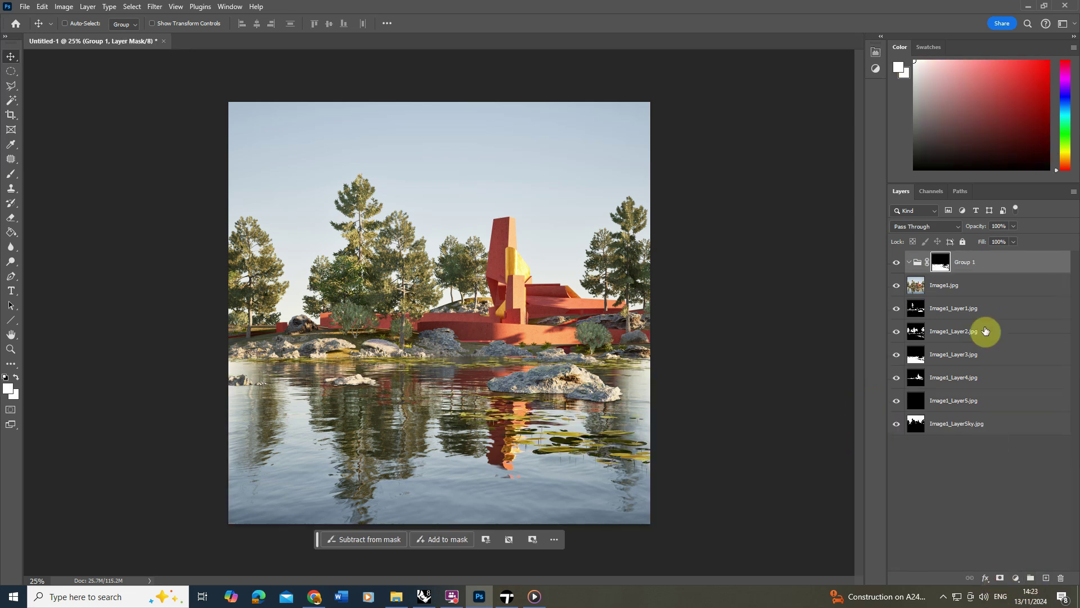
double_click(965, 262)
text(Water)
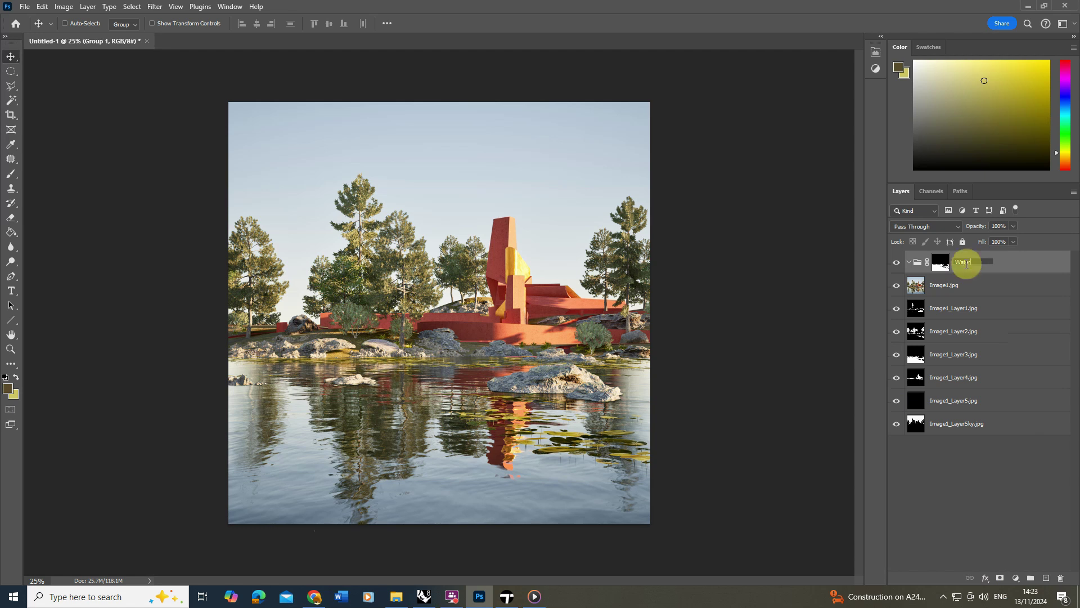
key(Return)
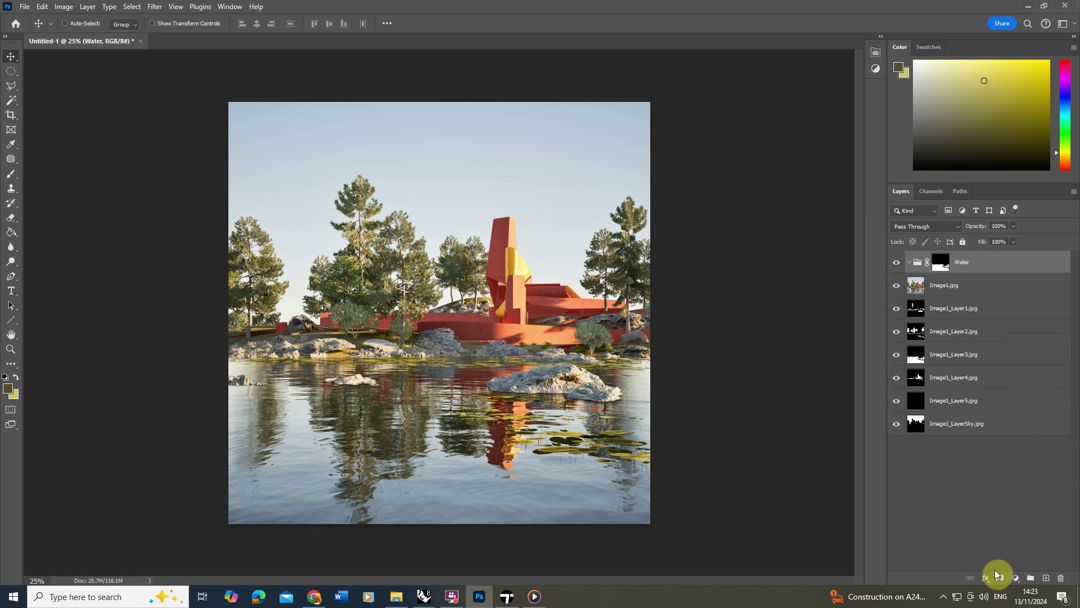
click(1016, 579)
Add a Levels adjustment to the Water group with input levels 18, 1.00 and 225.
click(1008, 424)
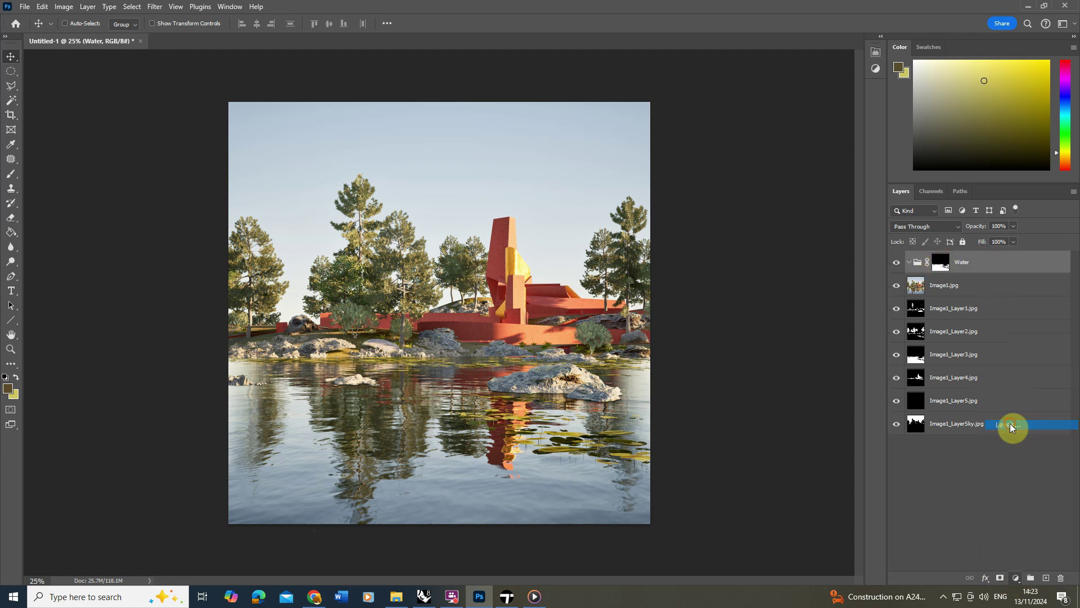
mouse_move(848, 166)
mouse_down()
mouse_move(825, 170)
mouse_move(839, 169)
mouse_up()
drag(729, 167, 735, 170)
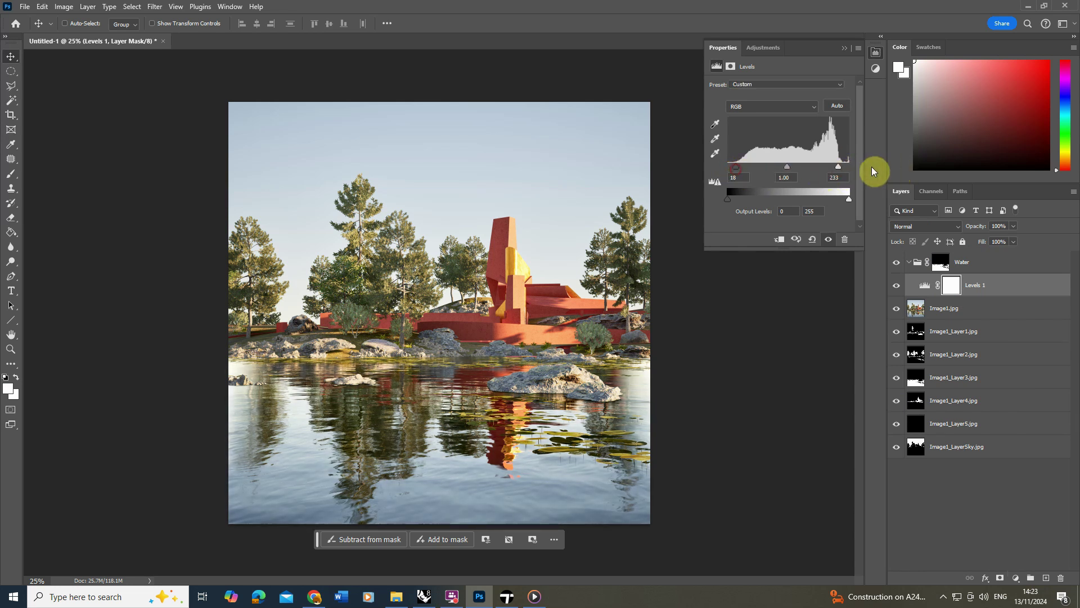
drag(836, 167, 834, 168)
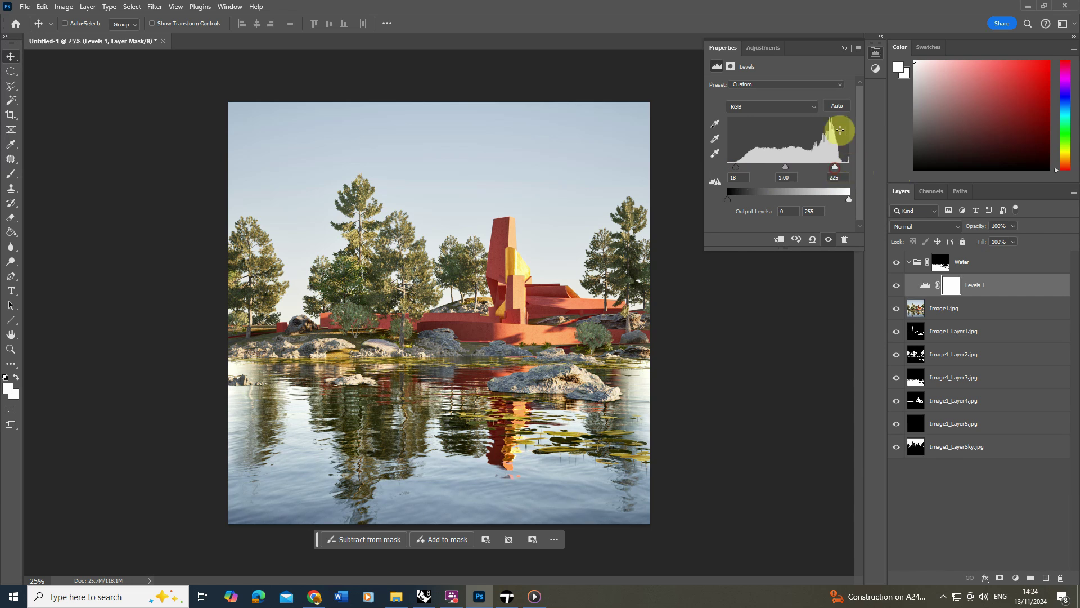
click(844, 47)
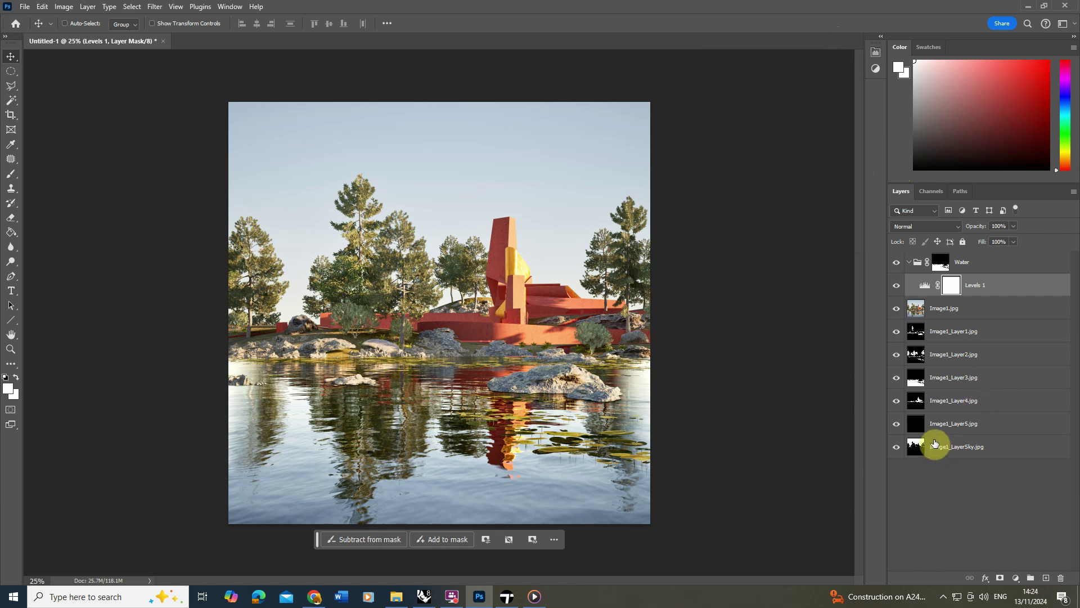
Isolate the Image1_LayerSky mask and load its white sky area as a selection from the RGB channel.
click(897, 447)
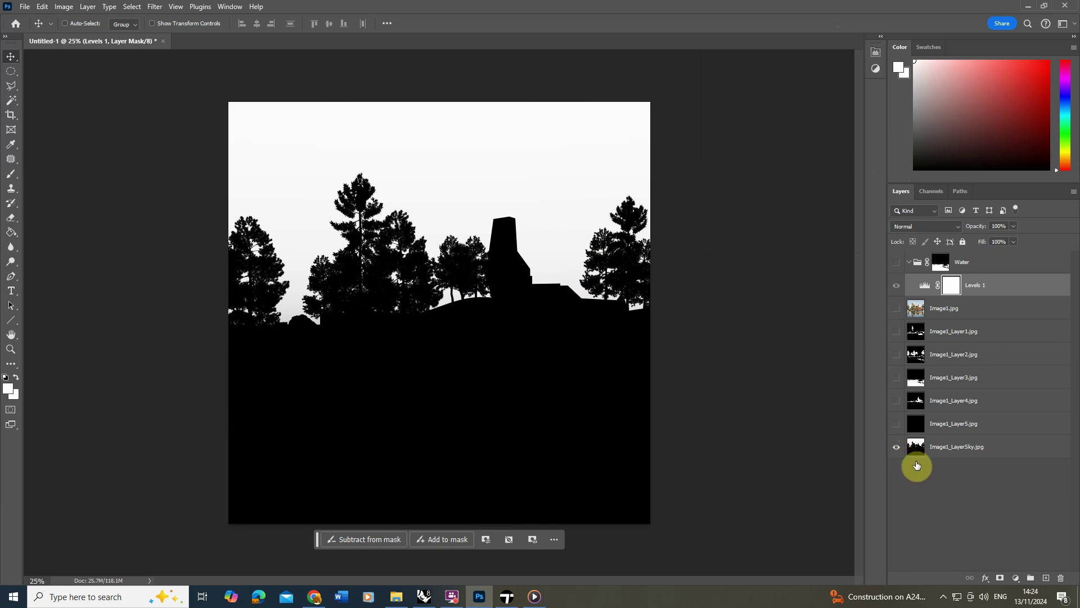
click(932, 195)
key(ctrl)
ctrl+click(911, 212)
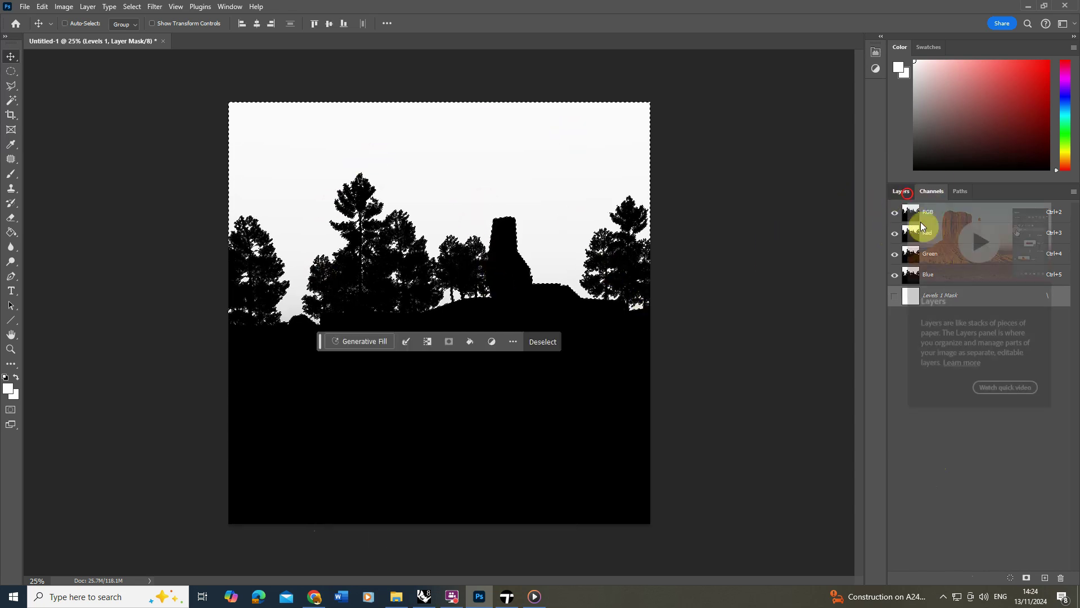
Create a group named 'Sky' above Water and give it a layer mask from the sky selection.
click(909, 197)
click(984, 268)
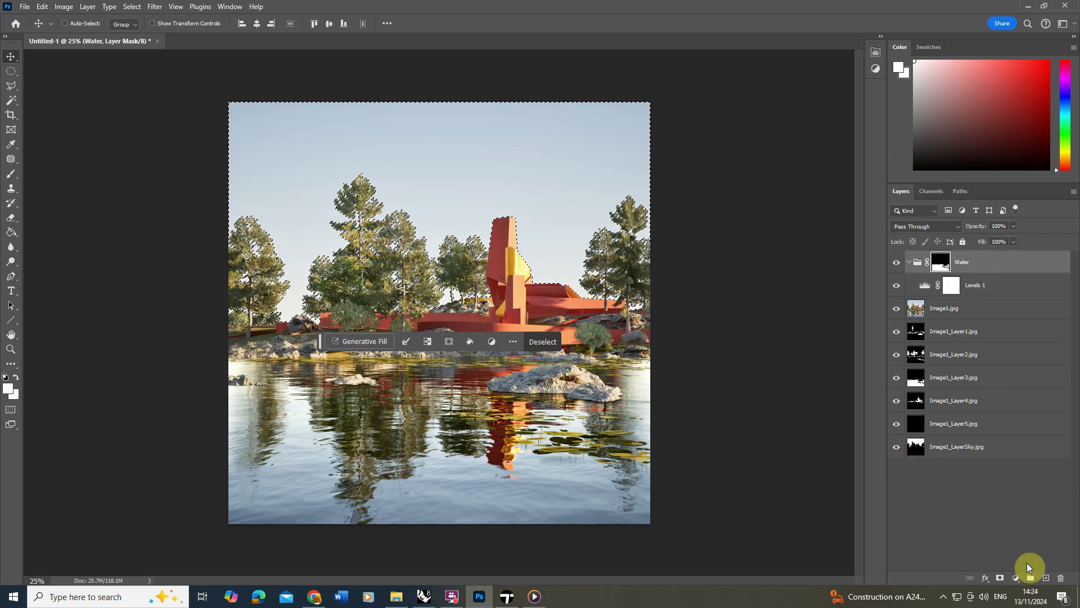
click(1030, 577)
double_click(937, 257)
text(Sky)
key(Return)
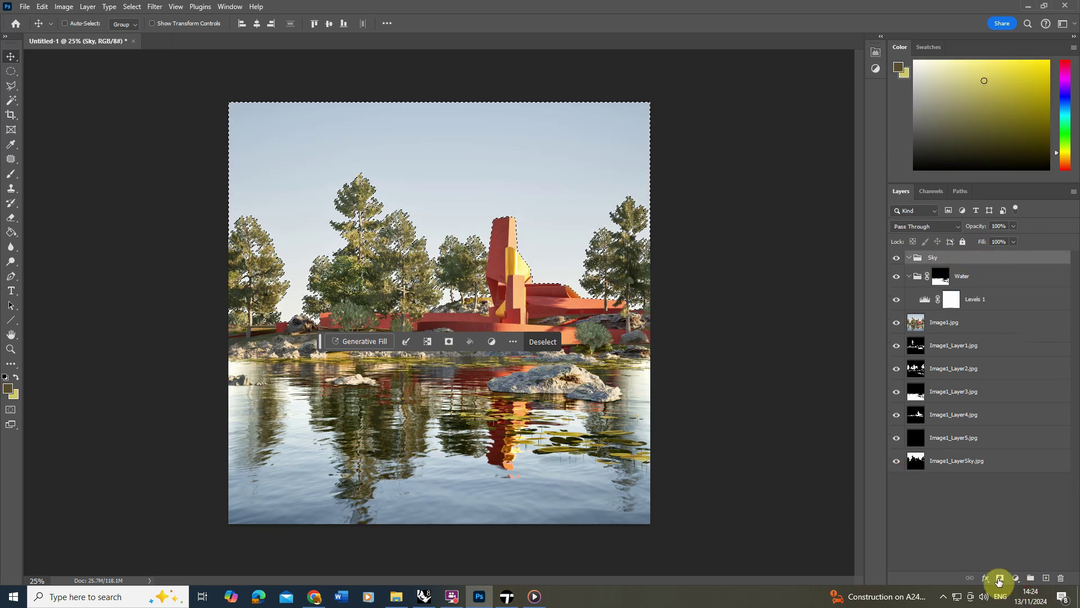
click(999, 579)
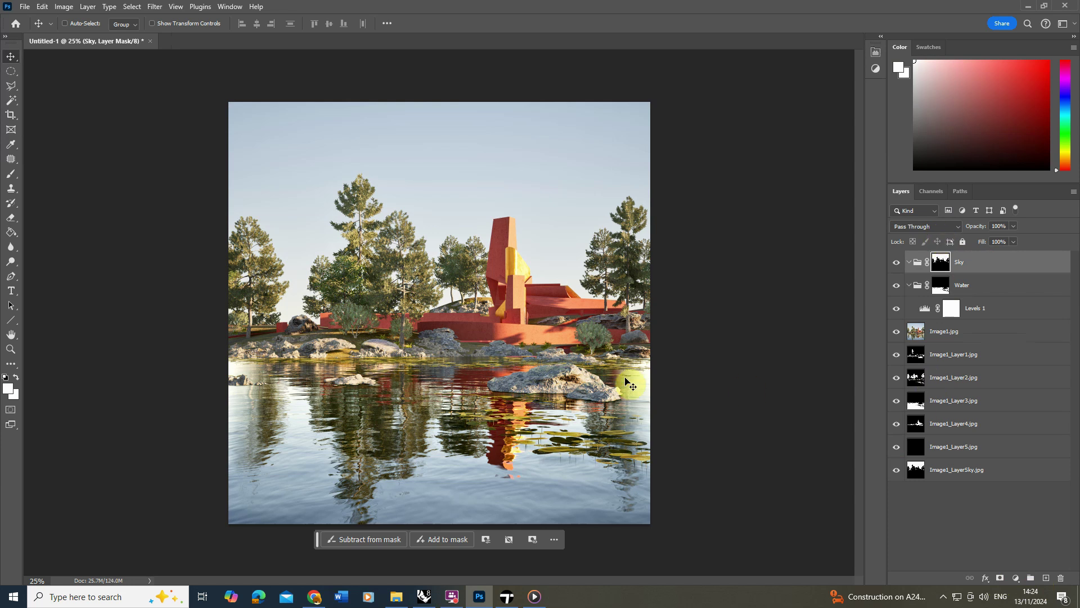
Add a colorized Hue/Saturation adjustment to the Sky group, shifting the hue toward blue and raising saturation.
click(1017, 578)
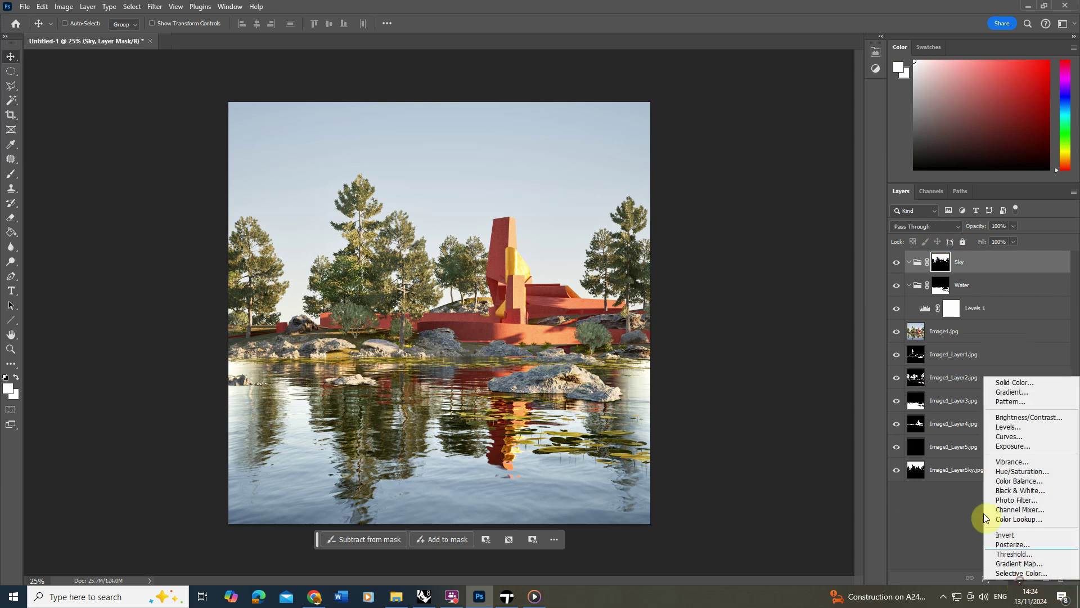
click(1020, 471)
drag(779, 126, 788, 137)
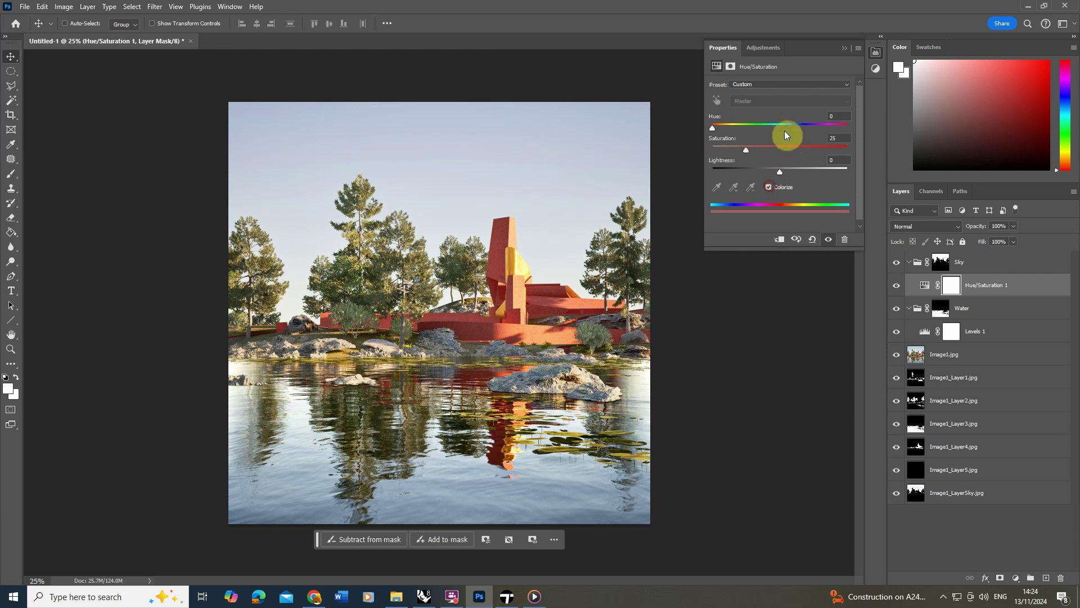
drag(792, 136, 787, 156)
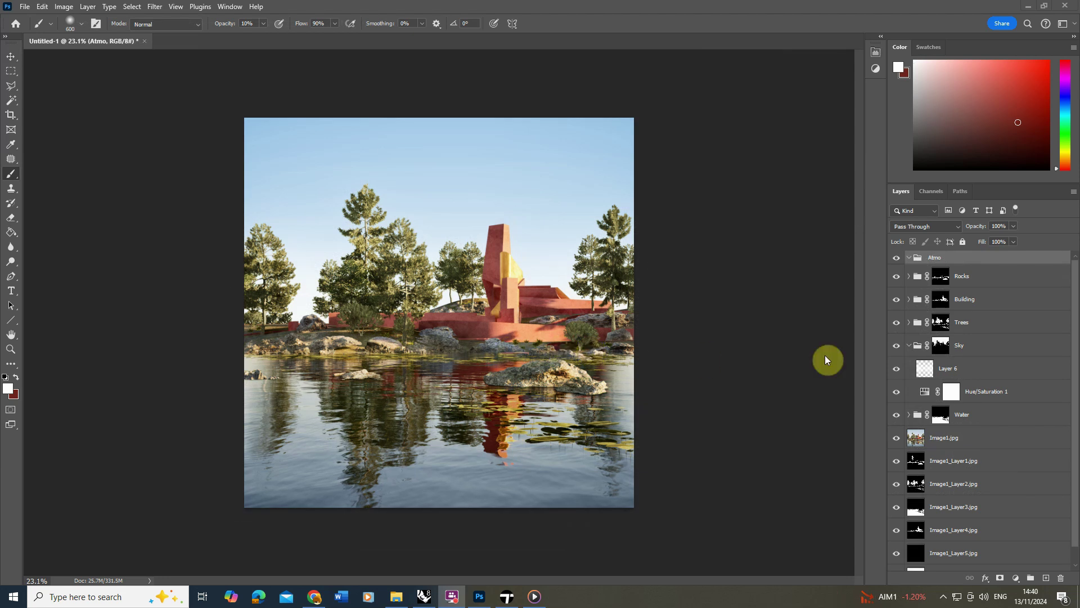
click(896, 346)
click(897, 345)
click(896, 323)
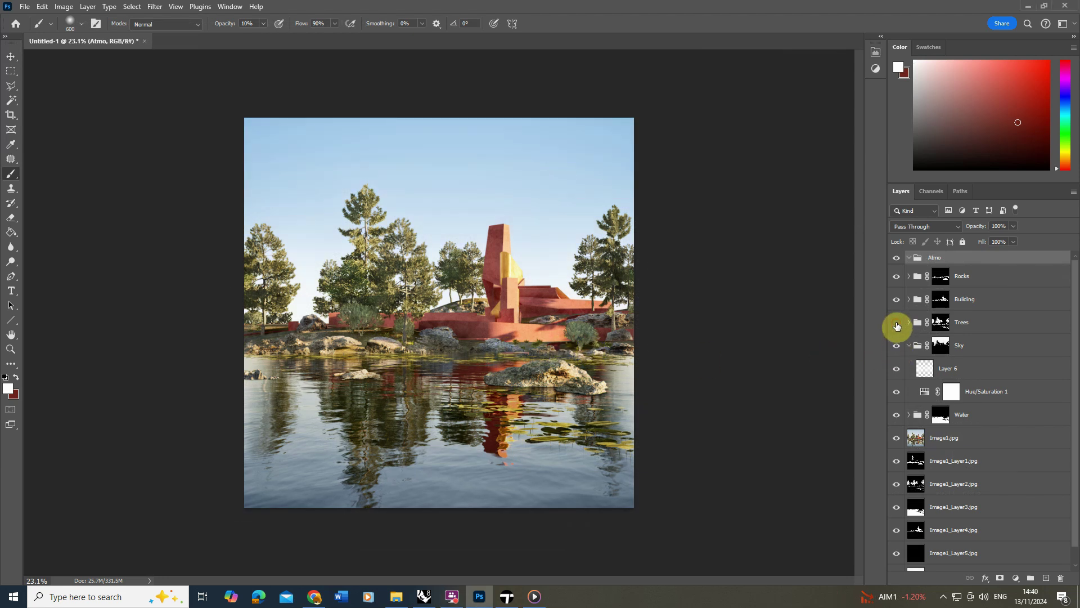
click(896, 323)
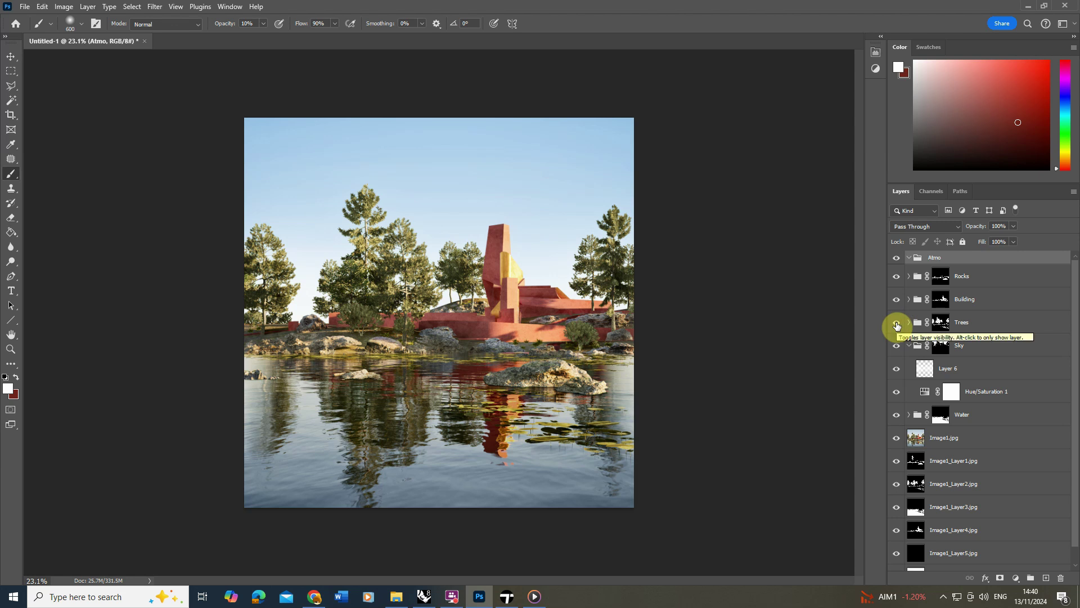
click(897, 324)
click(896, 324)
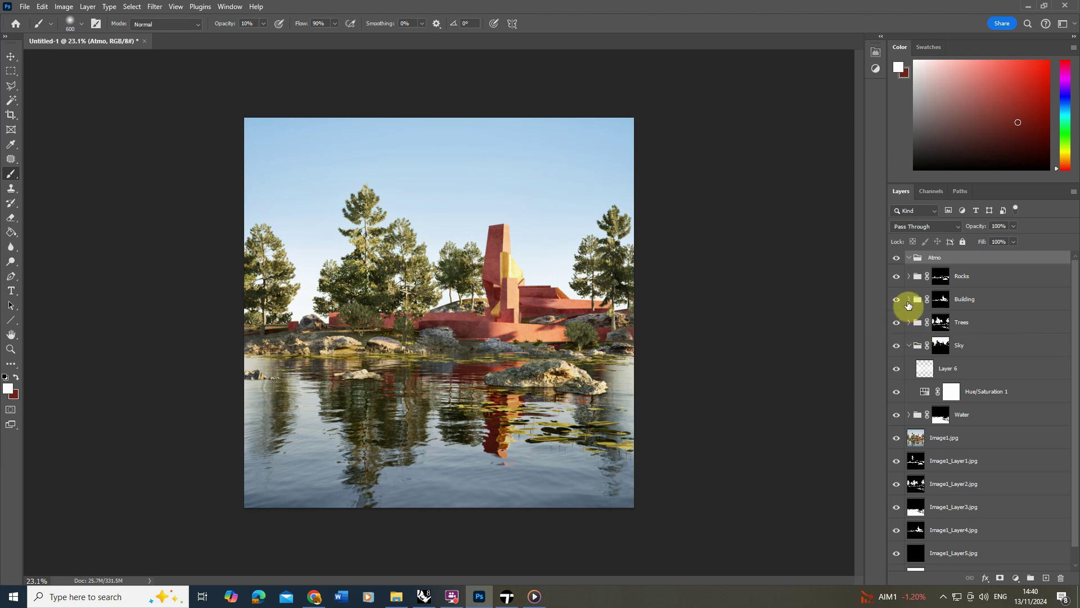
click(909, 299)
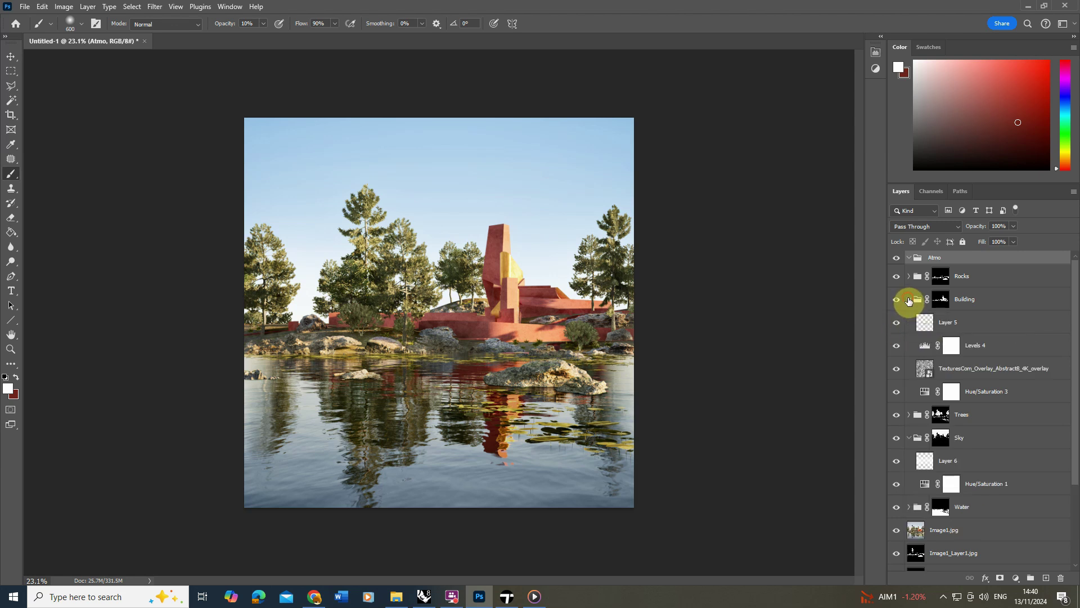
click(896, 345)
click(897, 371)
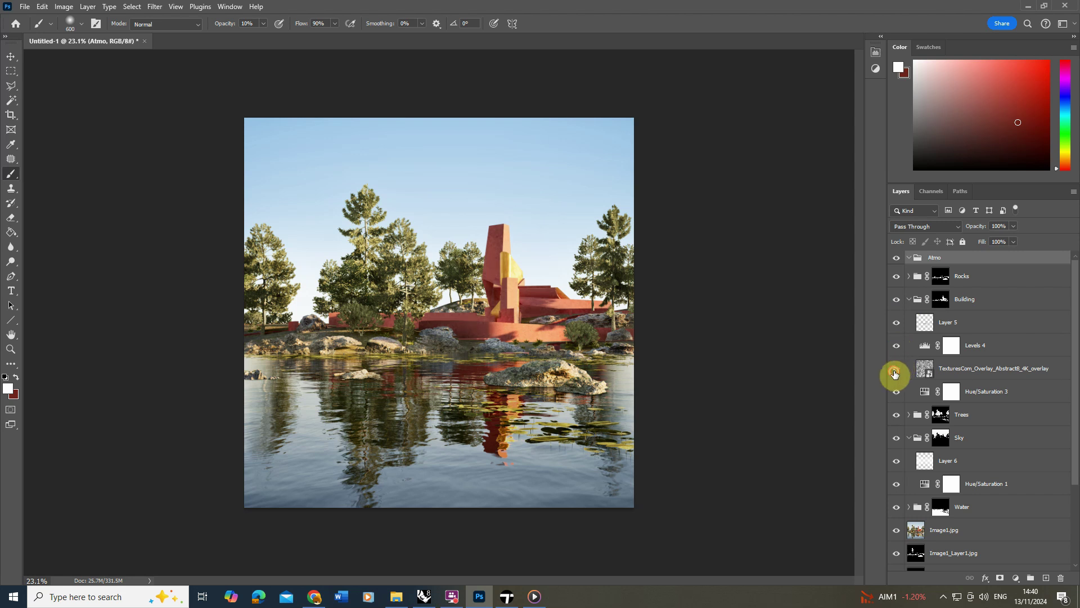
click(897, 371)
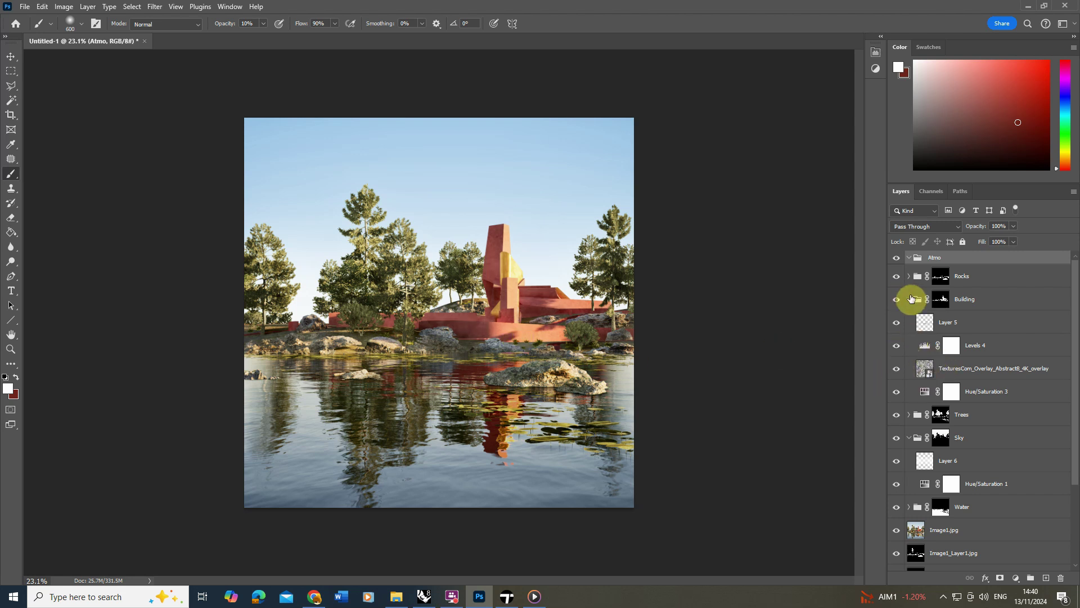
click(909, 299)
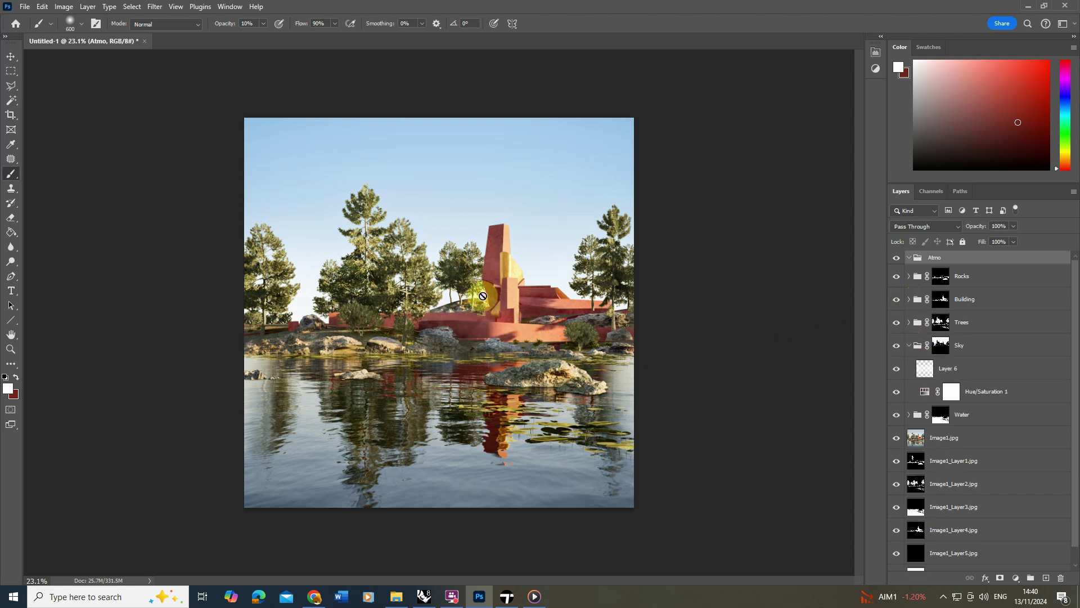
click(897, 278)
click(897, 277)
click(897, 278)
click(897, 278)
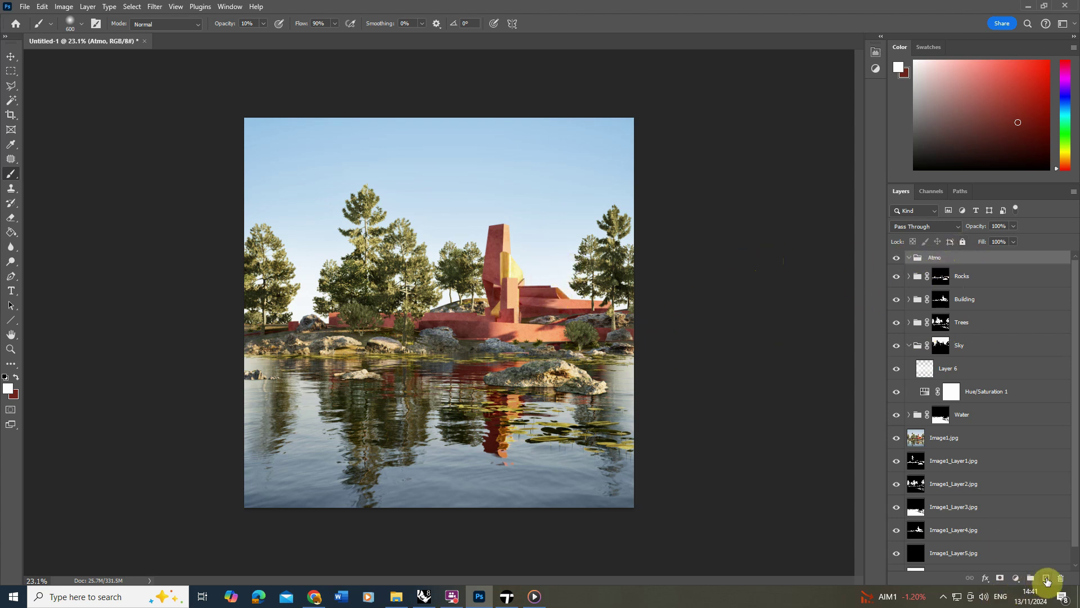
On a new Layer 7 in Atmo, paint faint white haze over the trees and building, then add Layer 8.
click(1045, 579)
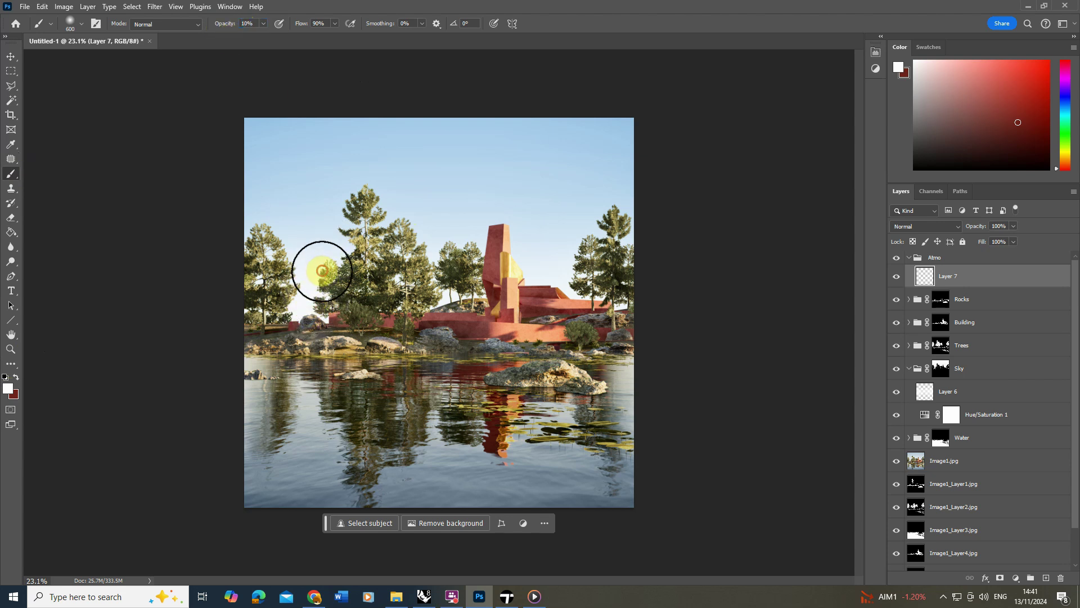
mouse_move(467, 242)
mouse_down()
mouse_move(458, 246)
mouse_move(470, 285)
mouse_move(467, 243)
mouse_up()
mouse_move(571, 270)
mouse_down()
mouse_move(542, 286)
mouse_move(578, 287)
mouse_up()
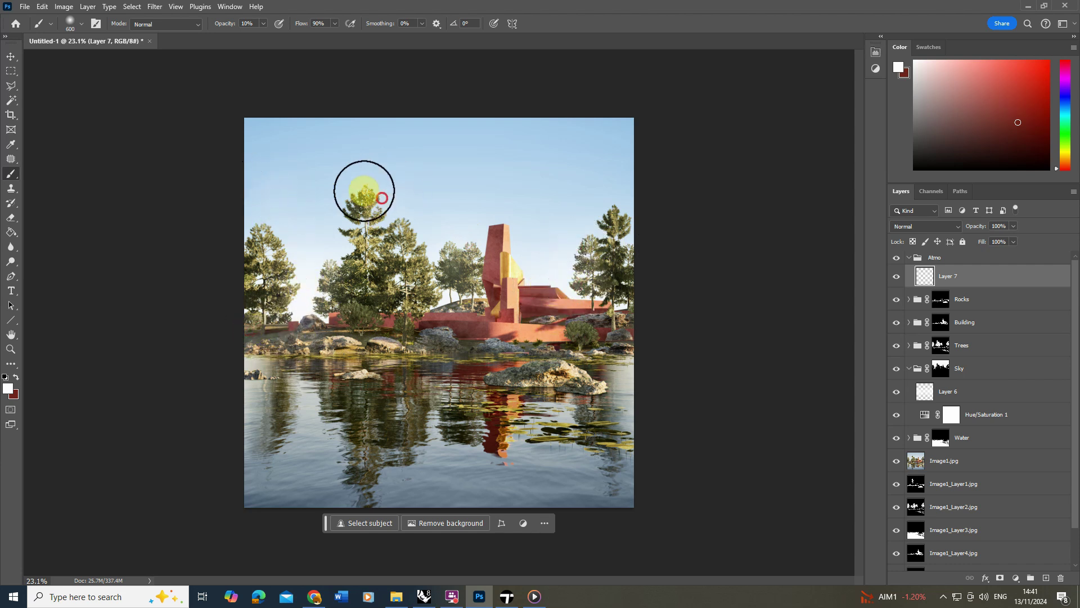
key(bracketright)
key(bracketright)
key(bracketright)
key(bracketright)
key(bracketright)
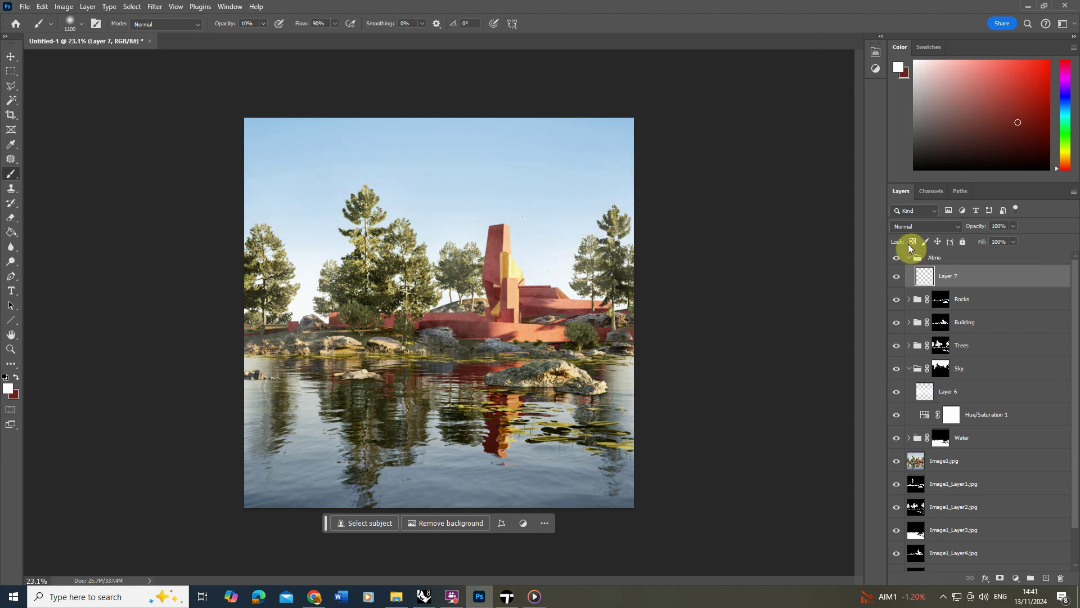
click(897, 282)
click(897, 283)
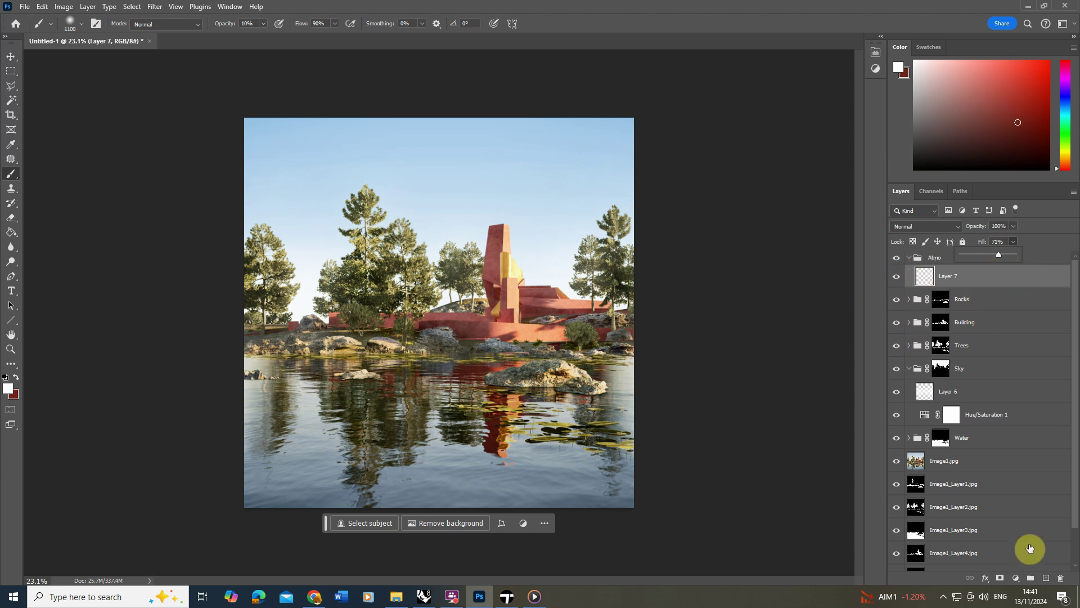
click(1048, 582)
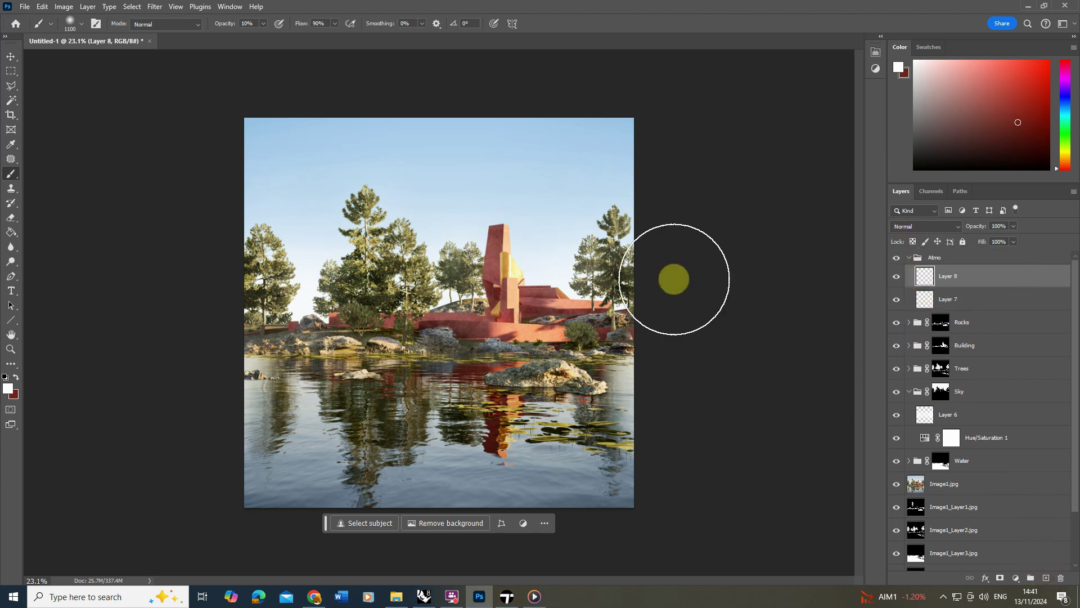
Sample the water's blue-grey #4a5c6e as the brush colour and set Layer 8 to Multiply.
click(8, 387)
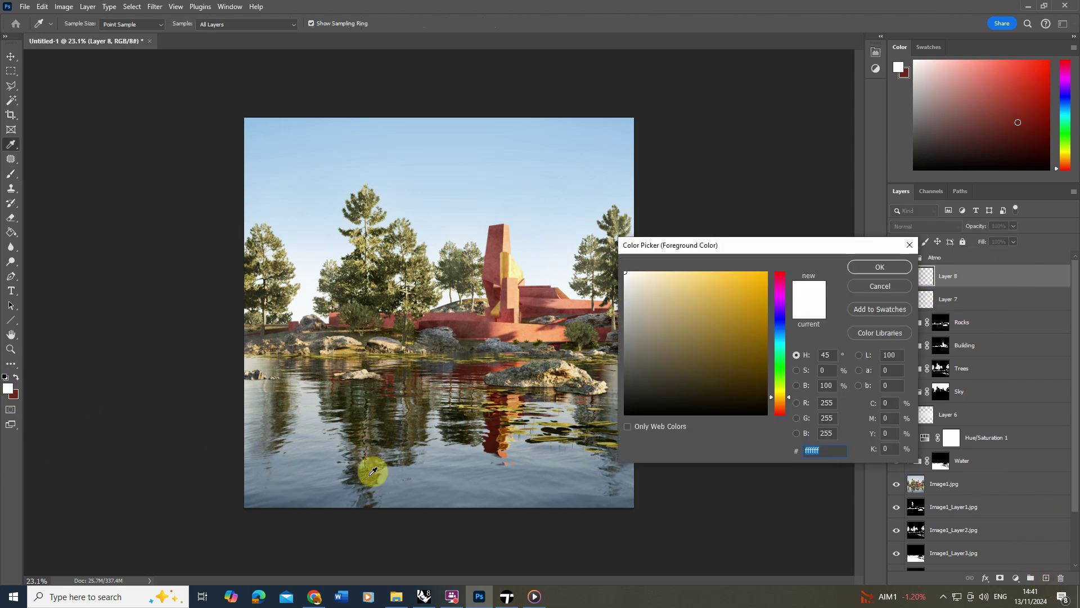
click(319, 491)
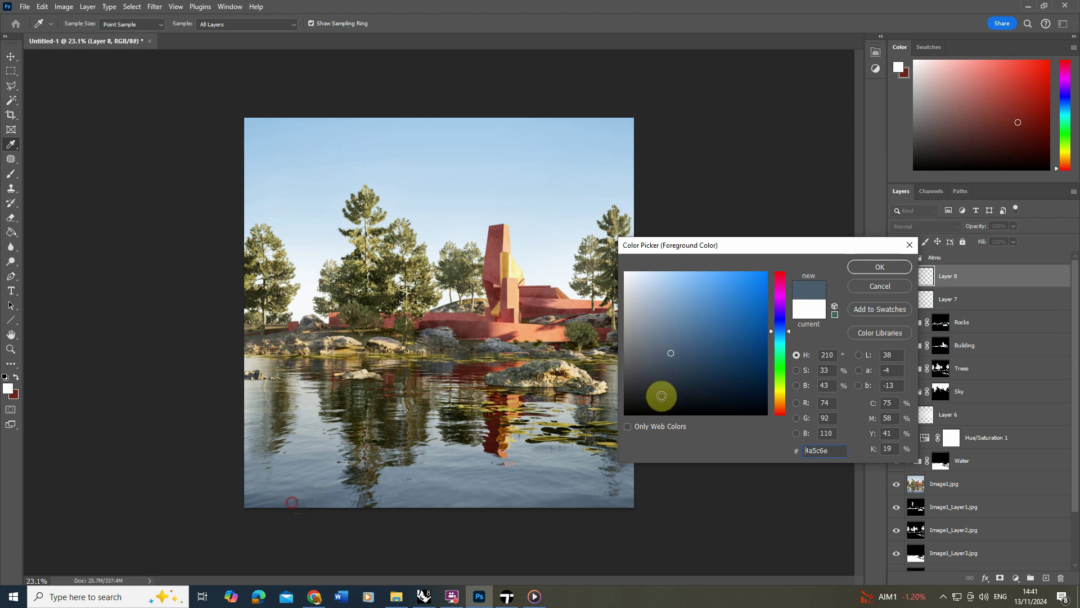
click(879, 267)
key(b)
click(929, 226)
click(903, 275)
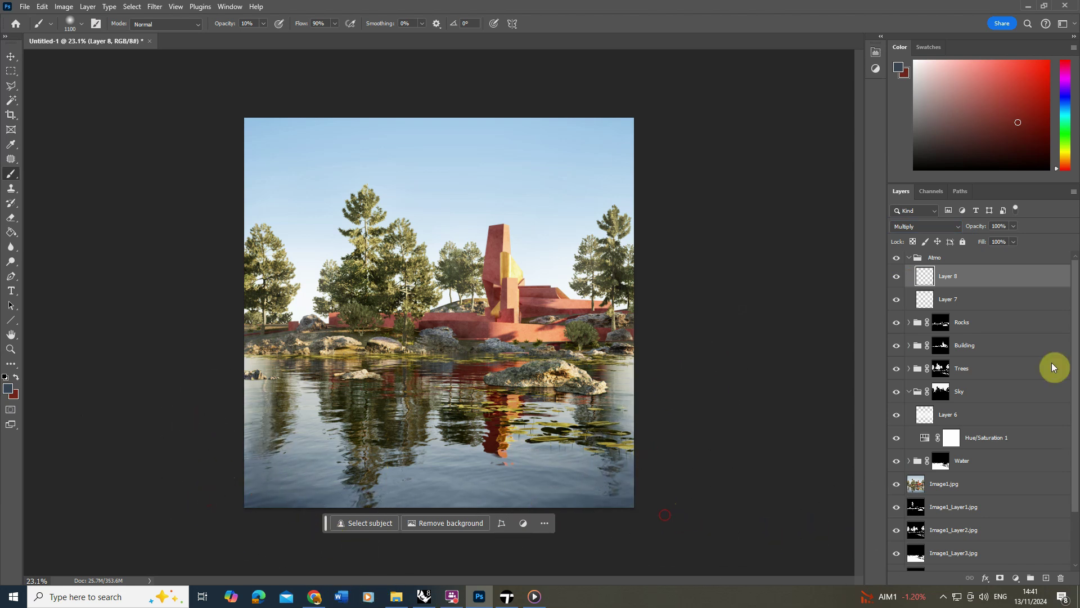
Toggle the Atmo group's visibility to compare the image with and without it.
click(897, 259)
click(897, 259)
click(897, 260)
click(898, 259)
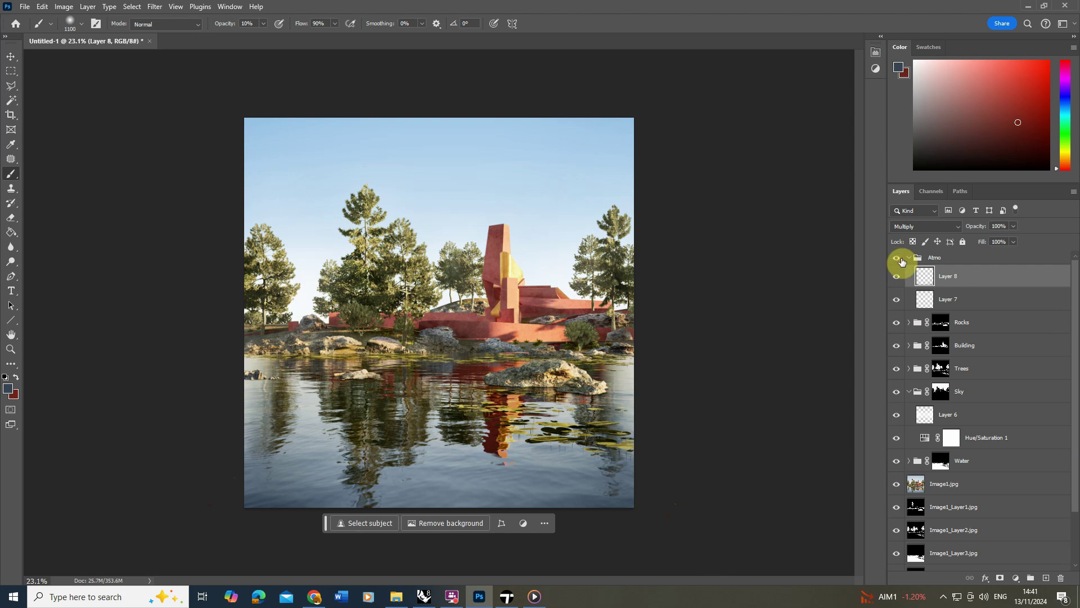